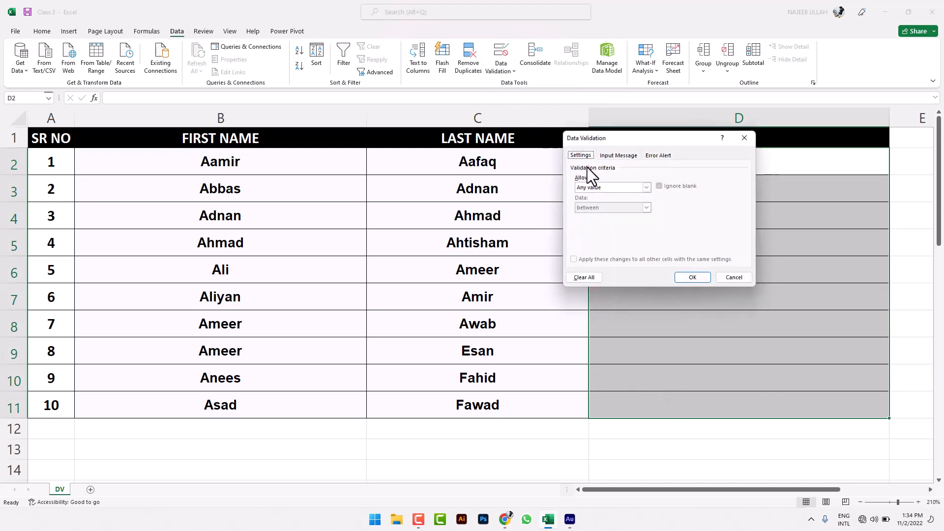
# - Restrict AGE cells D2:D11 to whole numbers between 18 and 30 with data validation
pyautogui.click(591, 190)
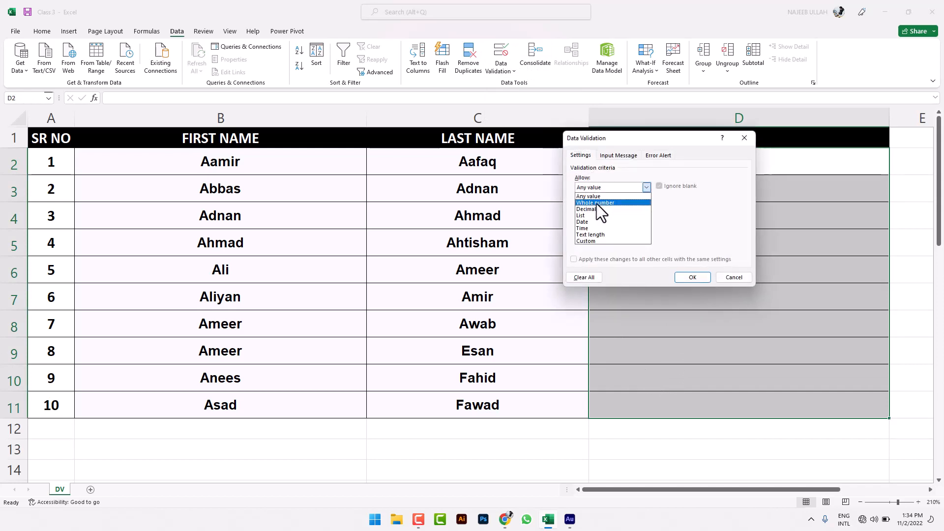
pyautogui.click(597, 203)
pyautogui.click(600, 227)
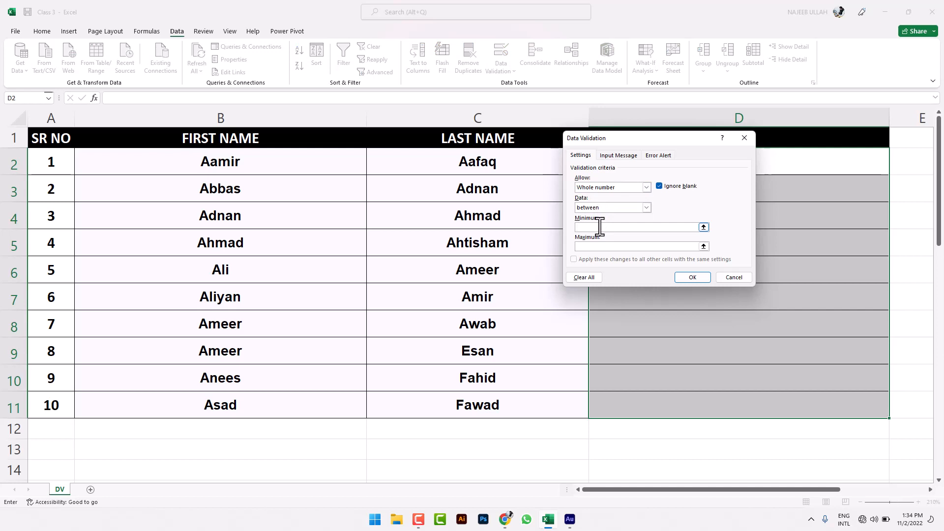
pyautogui.write('18')
pyautogui.click(605, 247)
pyautogui.write('30')
pyautogui.click(692, 278)
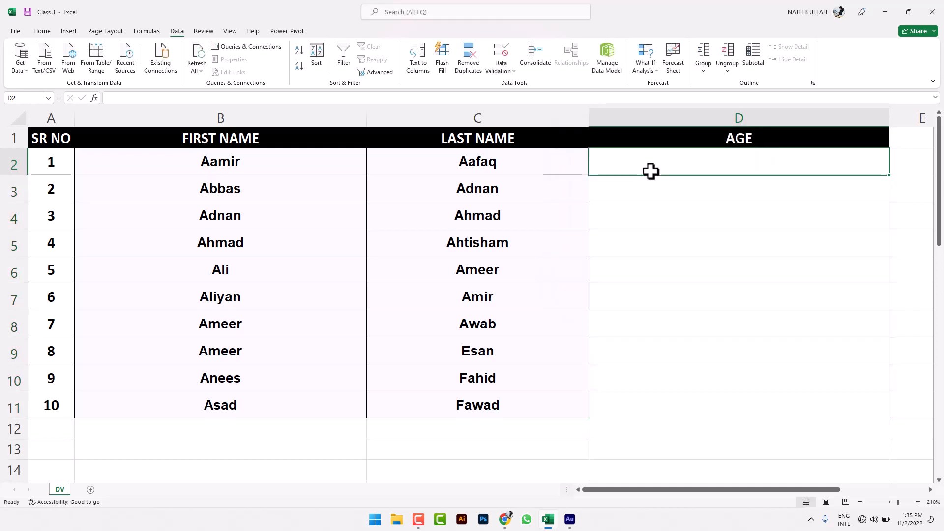
# - Test the validation rule by trying to enter age 17 in D2, and cancel the entry
pyautogui.write('17')
pyautogui.press('Return')
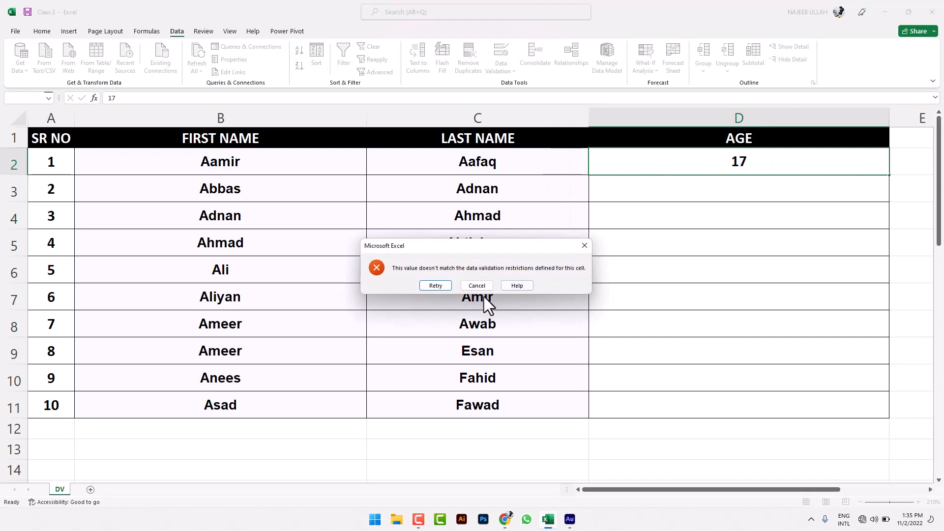
pyautogui.click(477, 285)
# - Enter age 19 in cell D6 to test the validation rule
pyautogui.click(677, 277)
pyautogui.write('1')
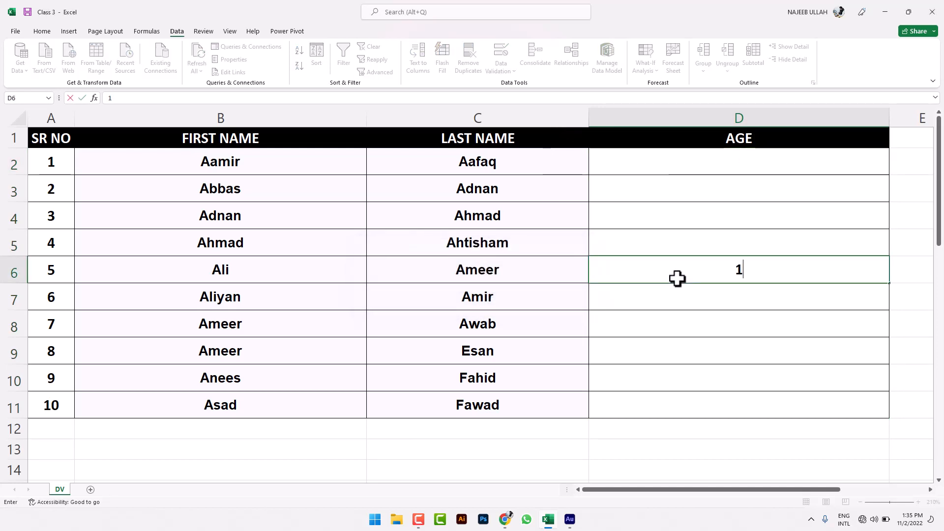
pyautogui.write('9')
# - Try to enter age 31 in cell D8, and cancel the entry
pyautogui.click(693, 318)
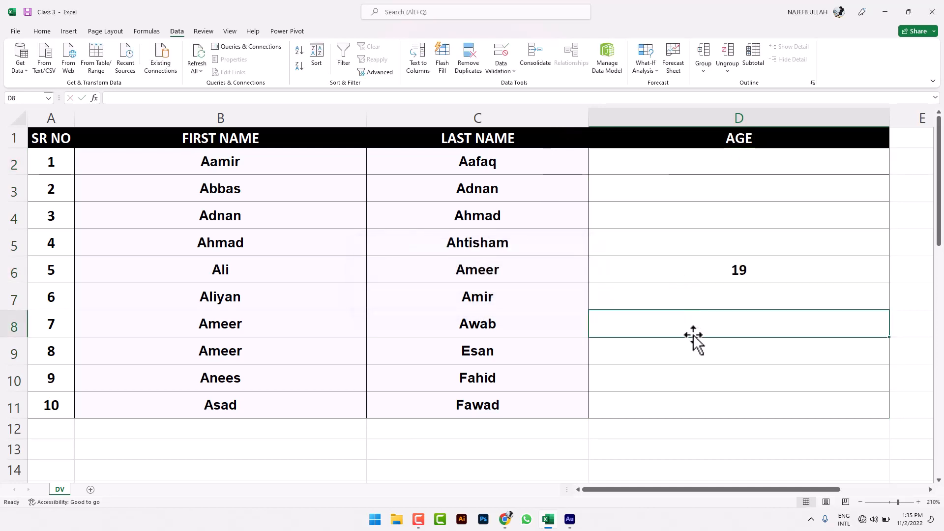
pyautogui.write('31')
pyautogui.press('Return')
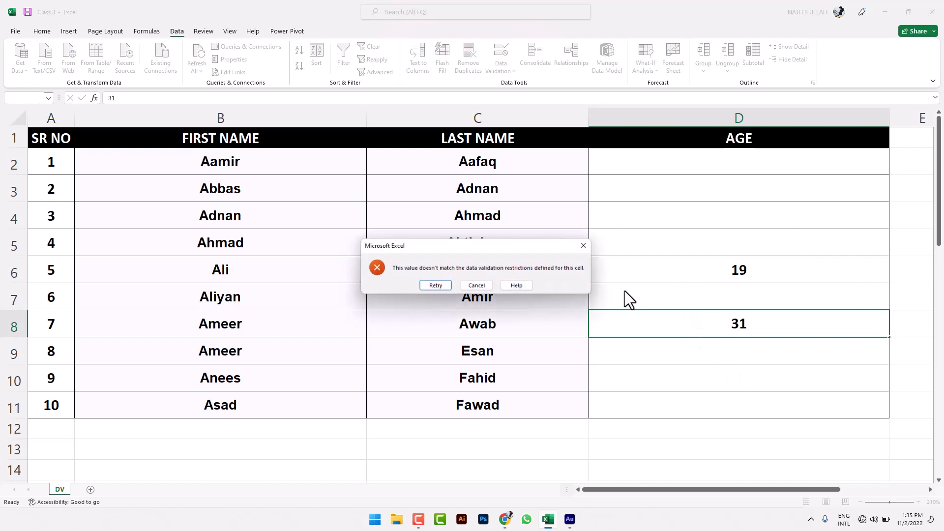
pyautogui.click(477, 286)
# - Clear all data validation settings from AGE cells D2:D11
pyautogui.moveTo(715, 169); pyautogui.dragTo(689, 400)
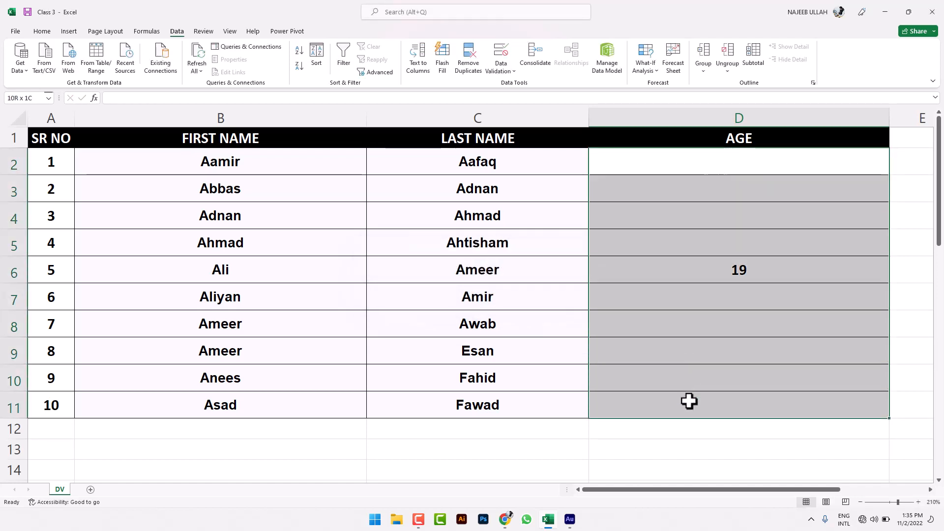
pyautogui.click(505, 74)
pyautogui.click(507, 88)
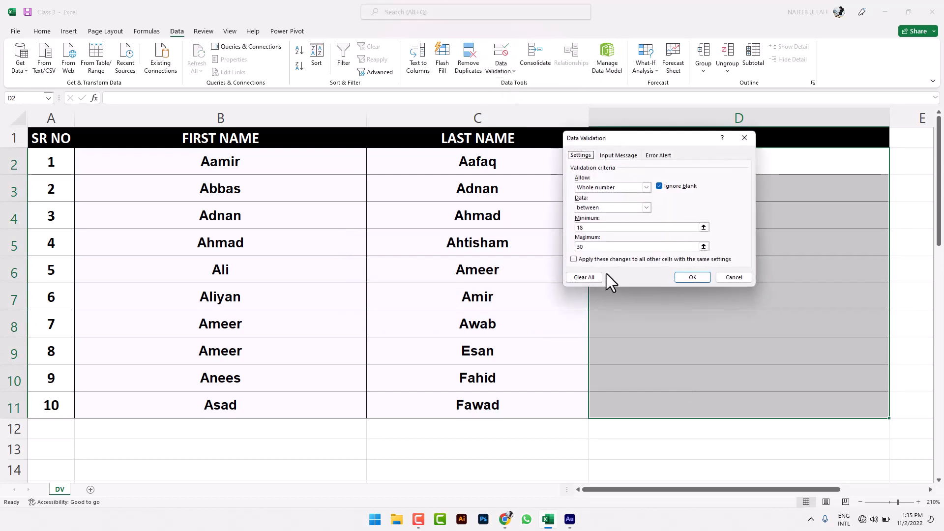
pyautogui.click(589, 275)
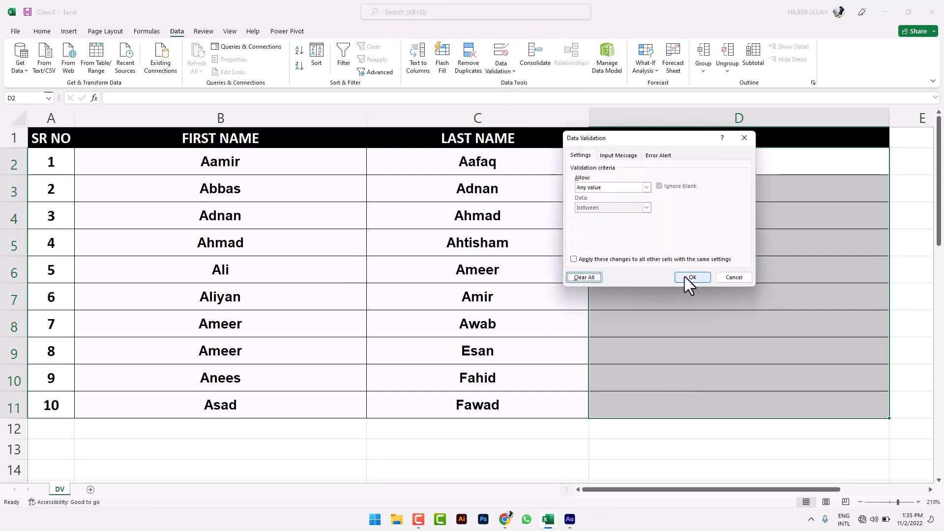
pyautogui.click(686, 277)
# - Delete the test age from cell D6
pyautogui.click(742, 177)
pyautogui.click(743, 268)
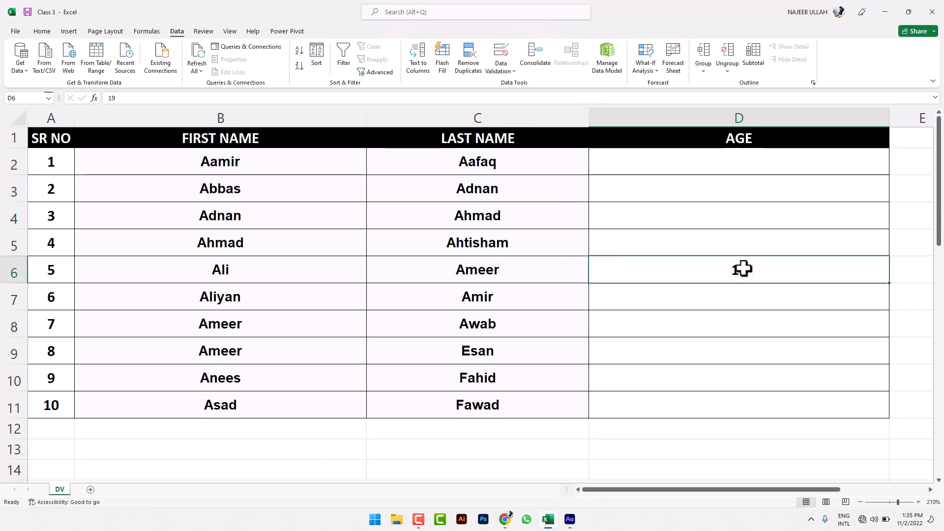
pyautogui.press('Delete')
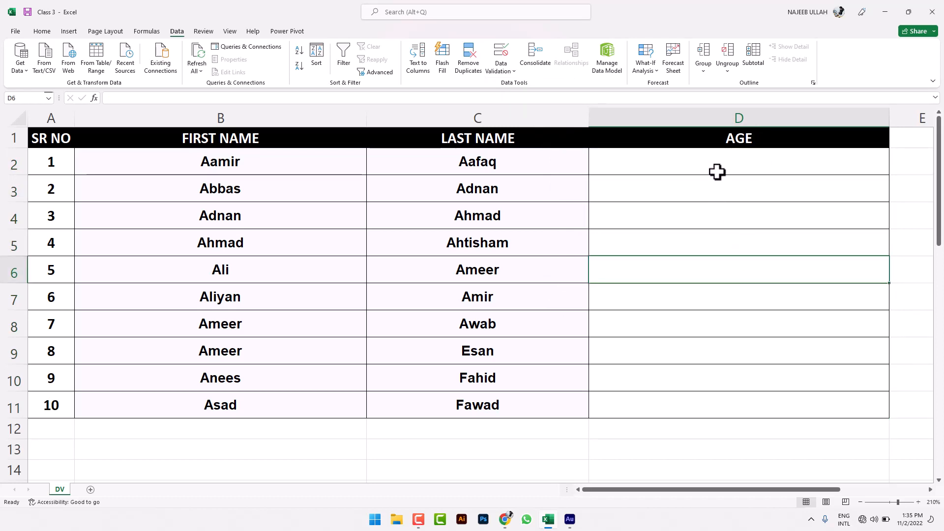
# - Enter the ages 17, 19, 30, 35 and 23 in cells D2 to D6
pyautogui.click(718, 171)
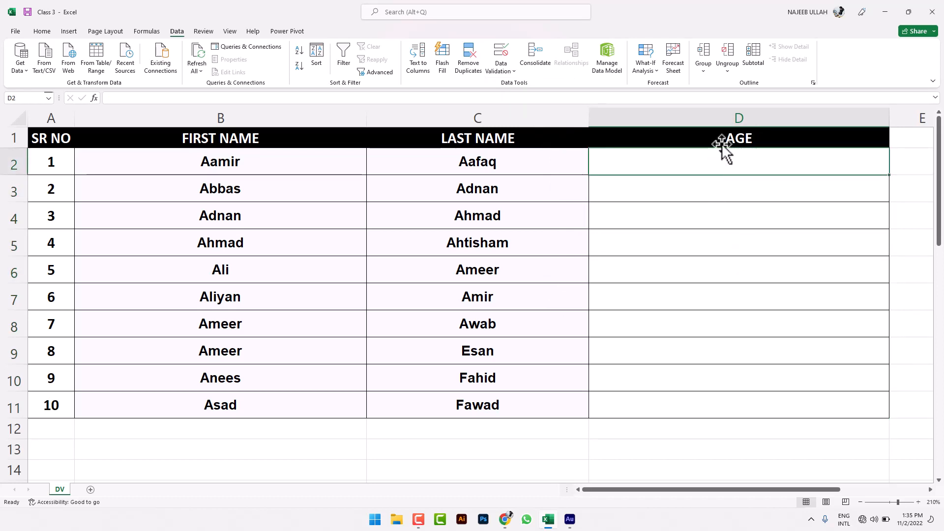
pyautogui.write('17')
pyautogui.press('Return')
pyautogui.write('19')
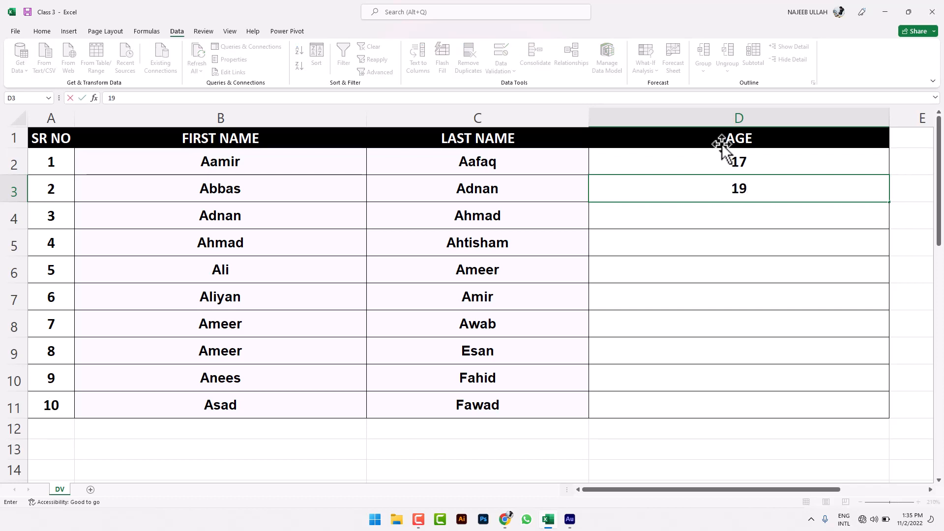
pyautogui.press('Return')
pyautogui.write('30')
pyautogui.press('Return')
pyautogui.write('35')
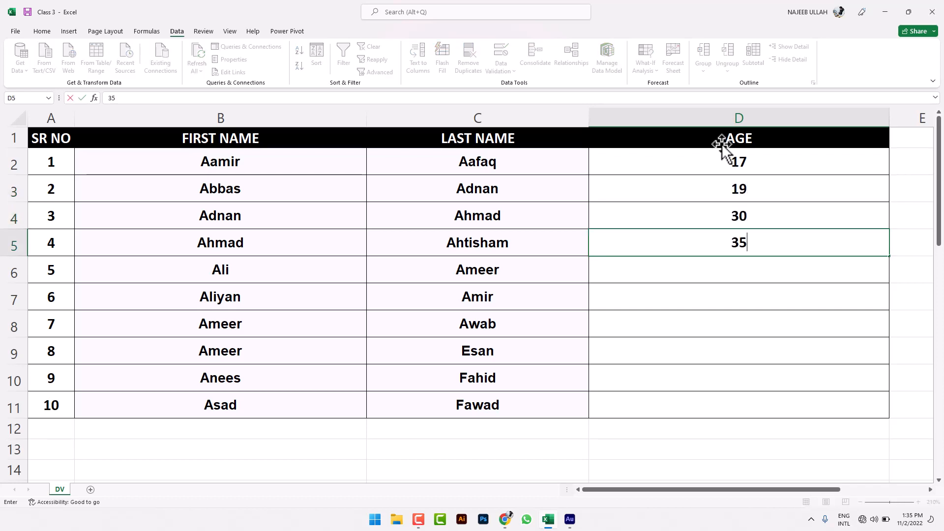
pyautogui.press('Return')
pyautogui.write('23')
pyautogui.press('Return')
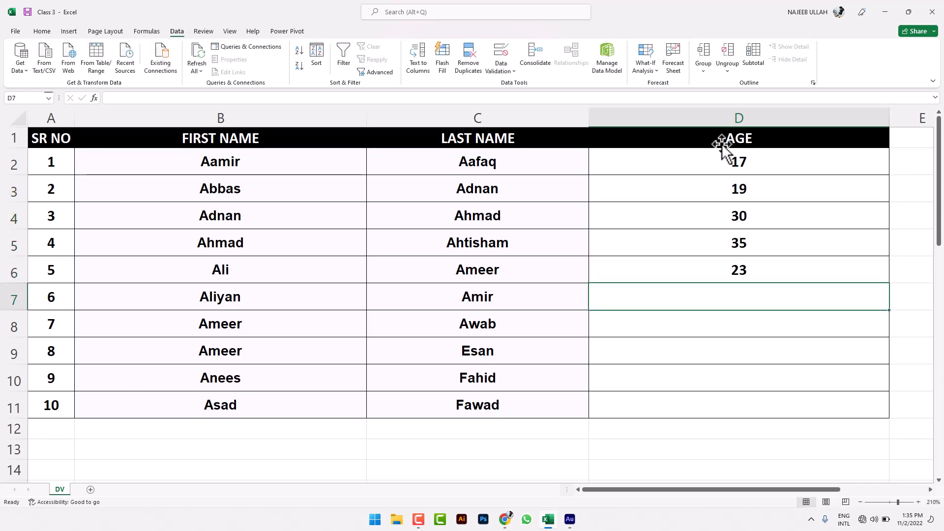
# - Enter the ages 32, 33, 25, 27 and 29 in cells D7 to D11
pyautogui.write('32\\')
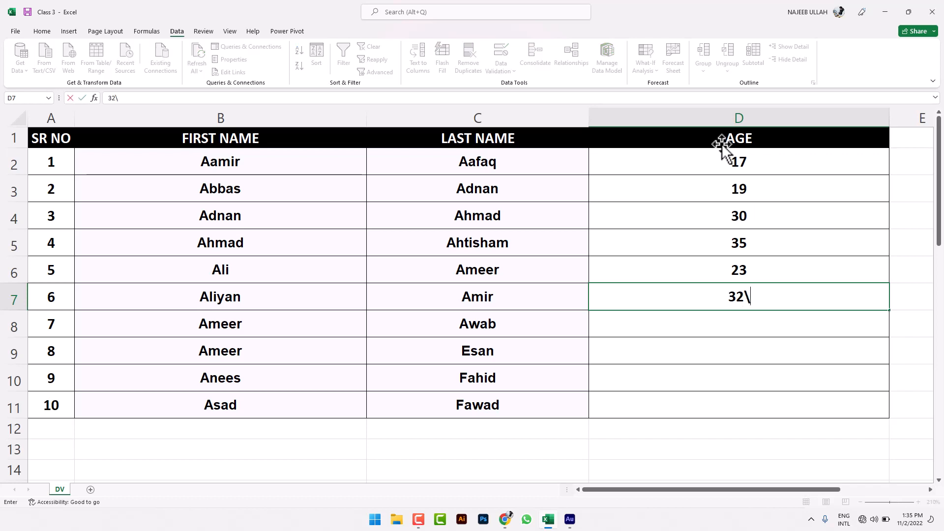
pyautogui.press('BackSpace')
pyautogui.press('Return')
pyautogui.write('33')
pyautogui.press('Return')
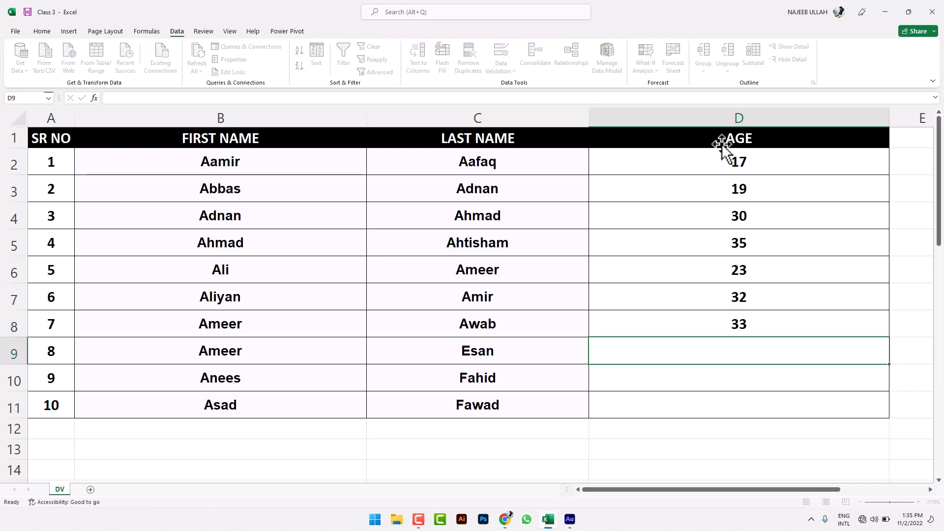
pyautogui.write('25')
pyautogui.press('Return')
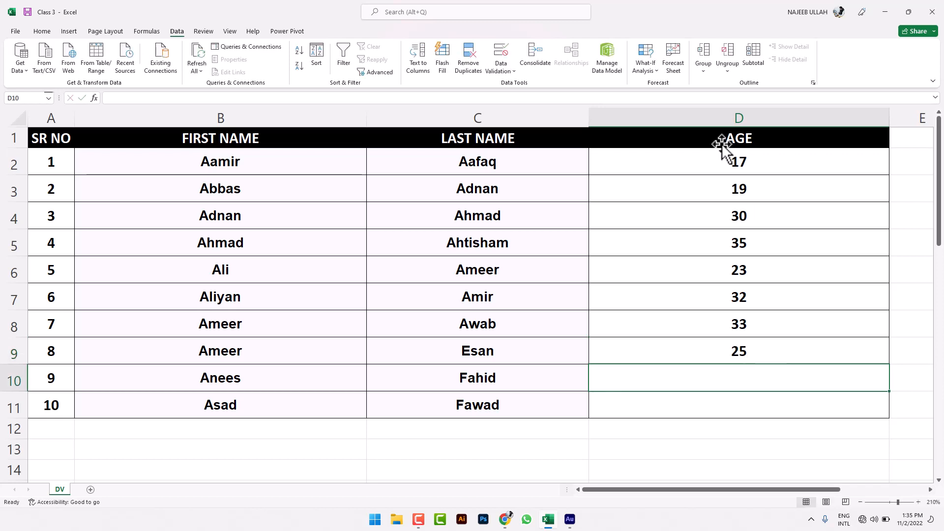
pyautogui.write('27')
pyautogui.press('Return')
pyautogui.write('29')
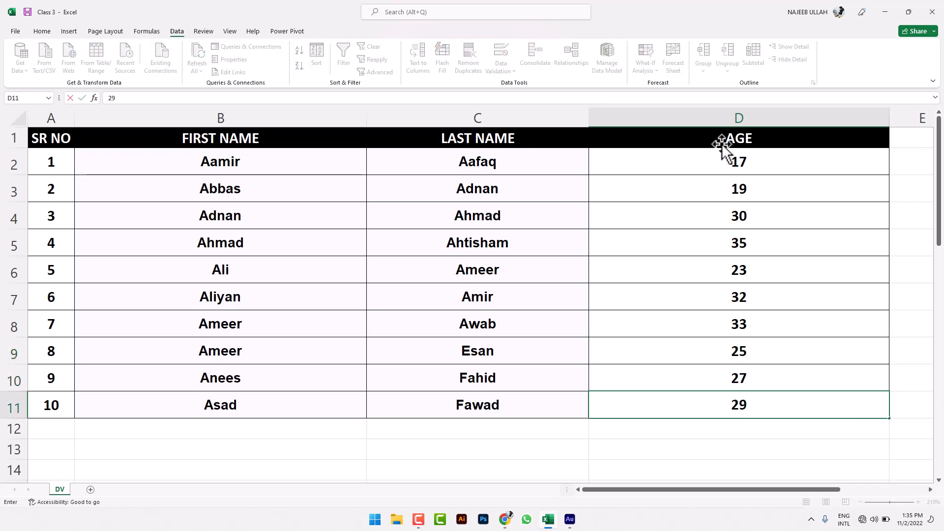
pyautogui.press('Return')
# - Apply whole-number validation between 18 and 30 to the filled AGE cells D2:D11
pyautogui.moveTo(781, 160); pyautogui.dragTo(767, 405)
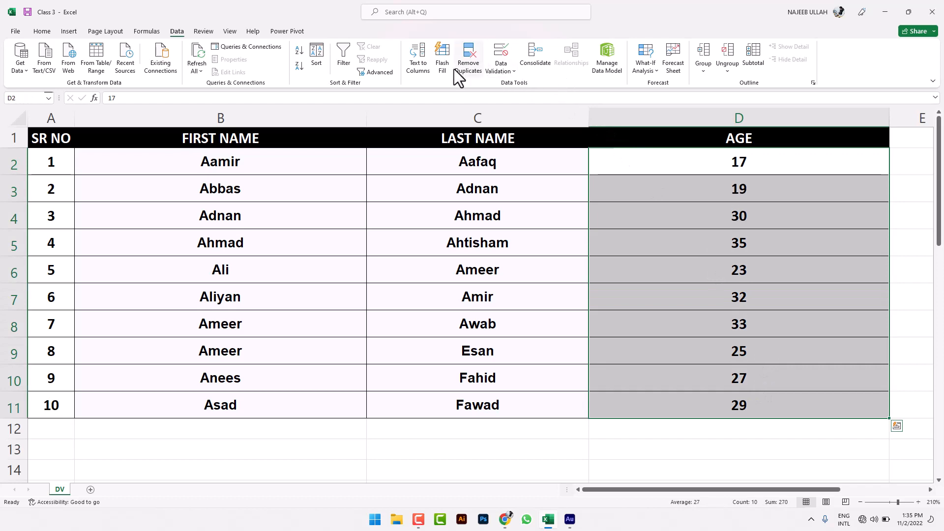
pyautogui.click(501, 73)
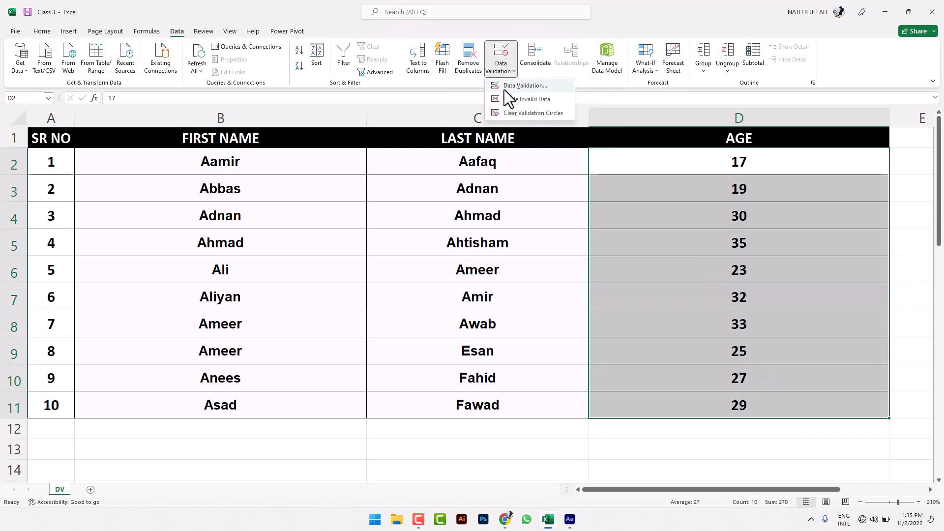
pyautogui.click(504, 89)
pyautogui.click(597, 189)
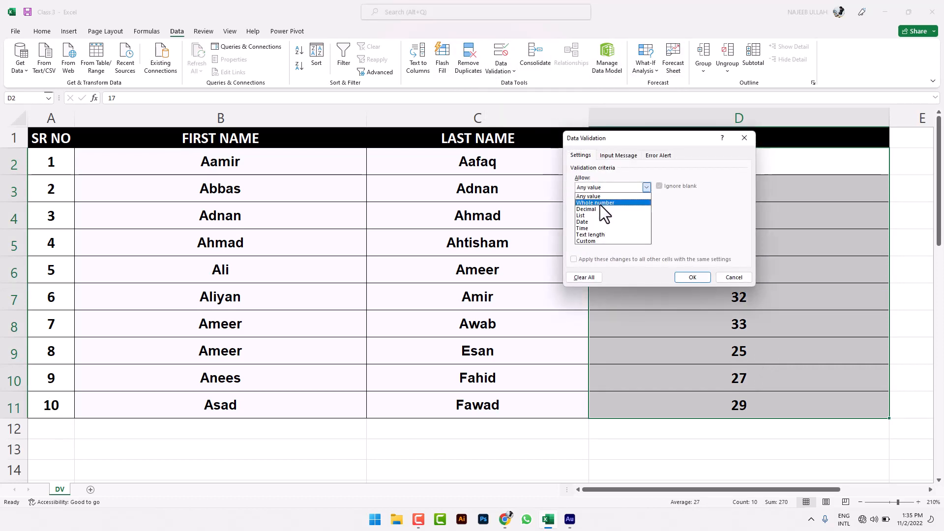
pyautogui.click(600, 206)
pyautogui.click(597, 228)
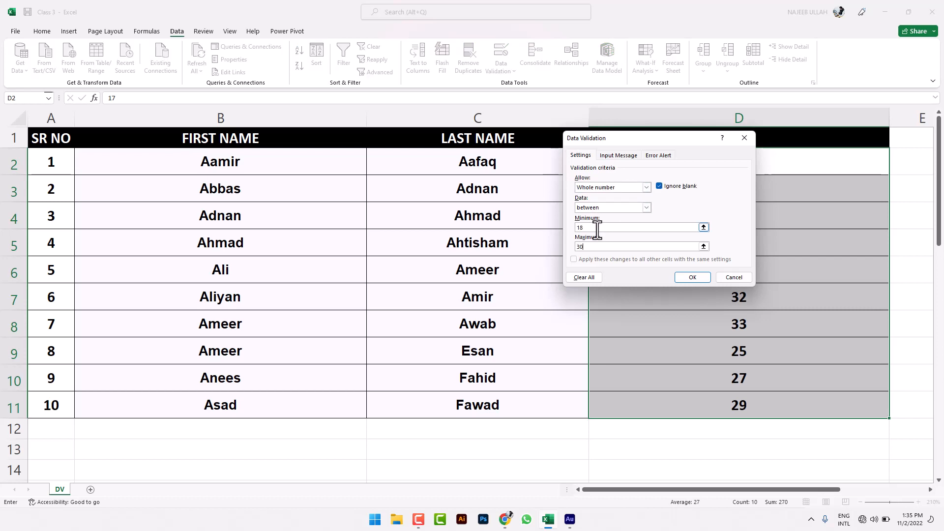
pyautogui.click(693, 279)
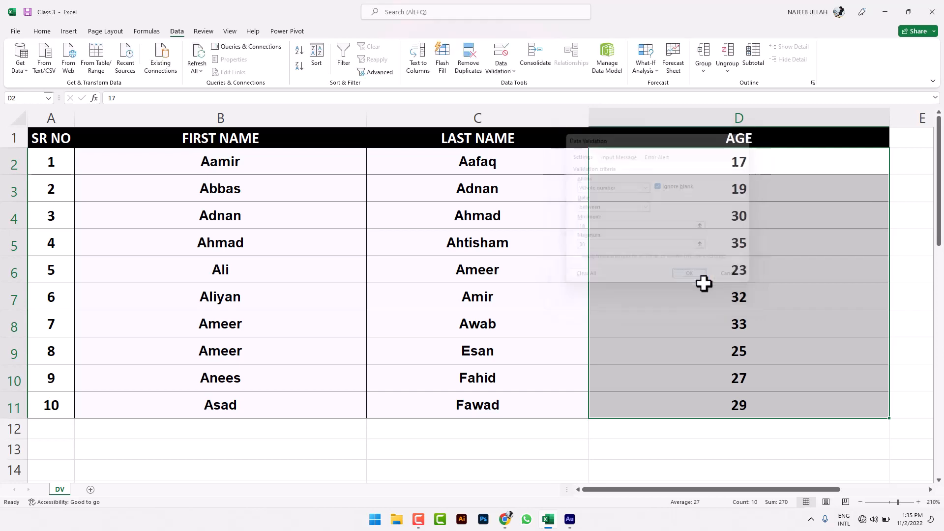
# - Circle the invalid data in the AGE column
pyautogui.click(787, 279)
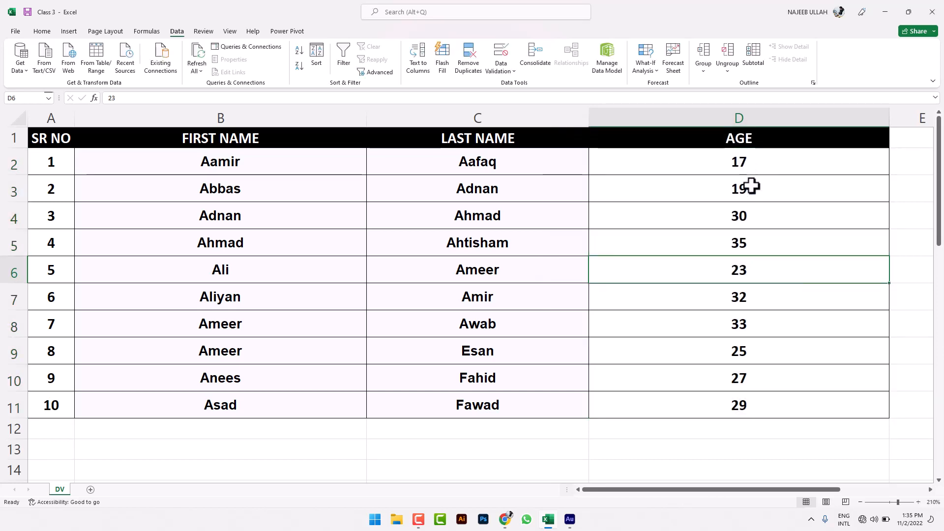
pyautogui.click(779, 301)
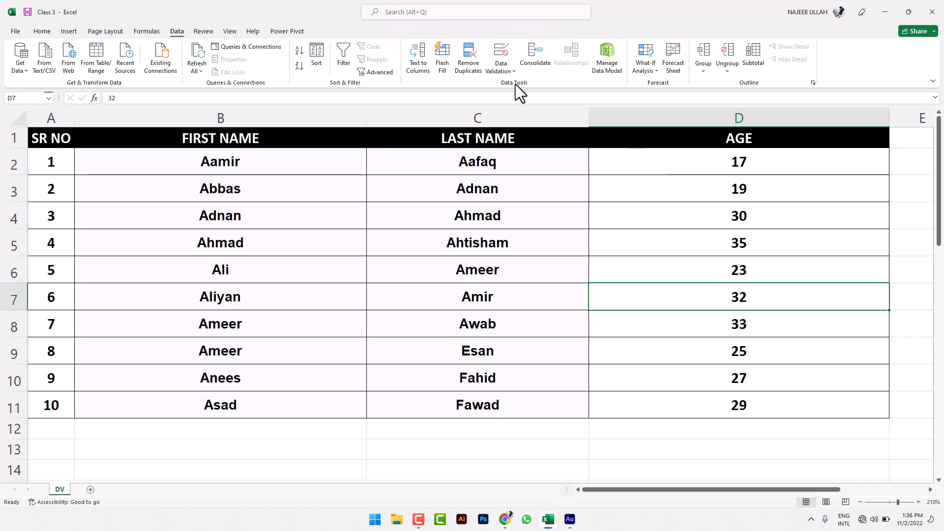
pyautogui.click(498, 74)
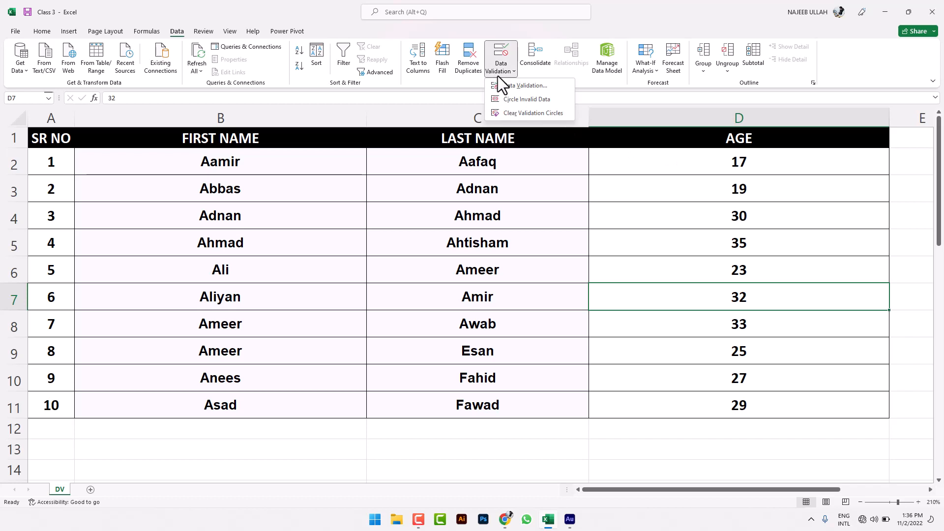
pyautogui.click(527, 104)
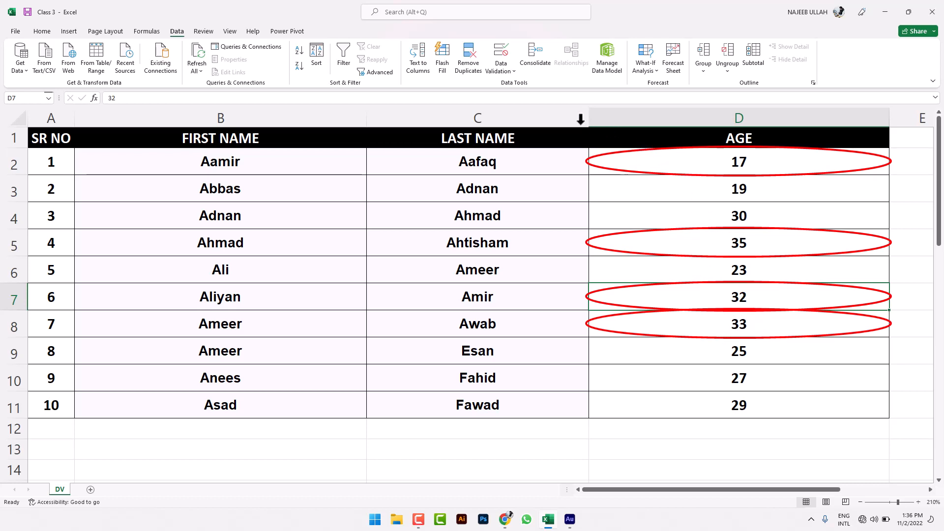
# - Clear the validation circles from the AGE column
pyautogui.click(505, 74)
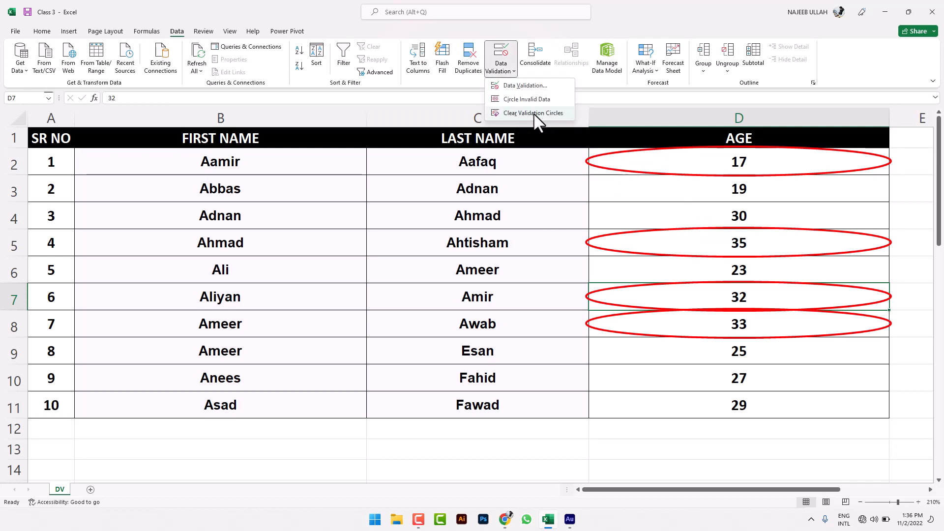
pyautogui.click(535, 113)
pyautogui.click(708, 219)
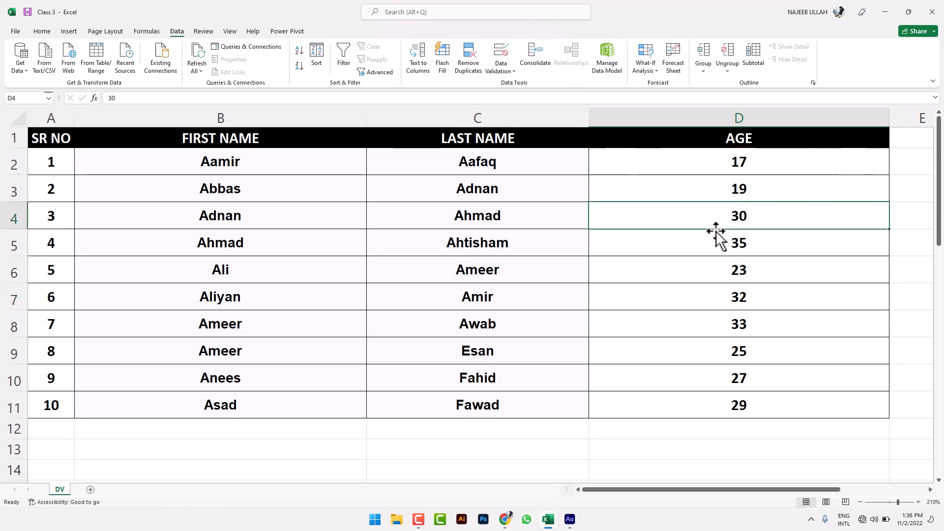
# - Remove the 18 to 30 validation rule from the filled AGE cells D2:D11
pyautogui.click(685, 165)
pyautogui.moveTo(689, 206); pyautogui.dragTo(668, 401)
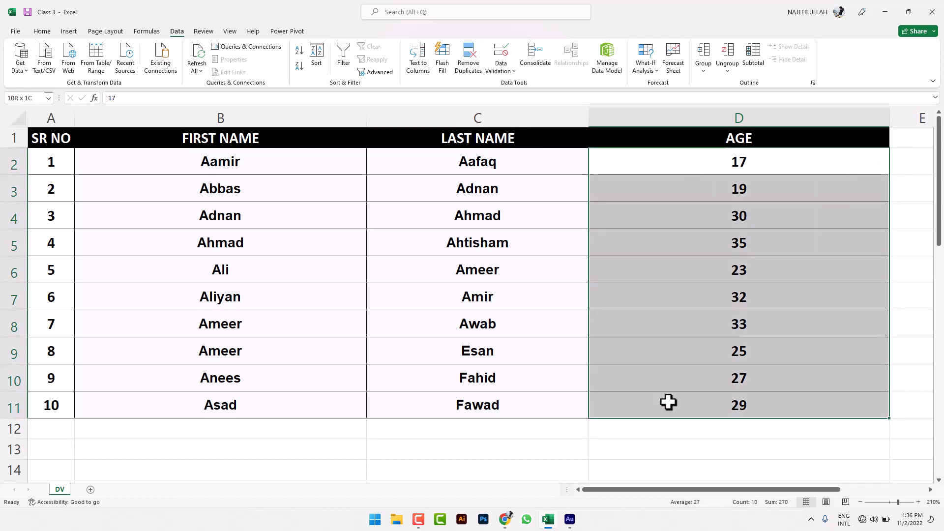
pyautogui.click(515, 70)
pyautogui.click(517, 90)
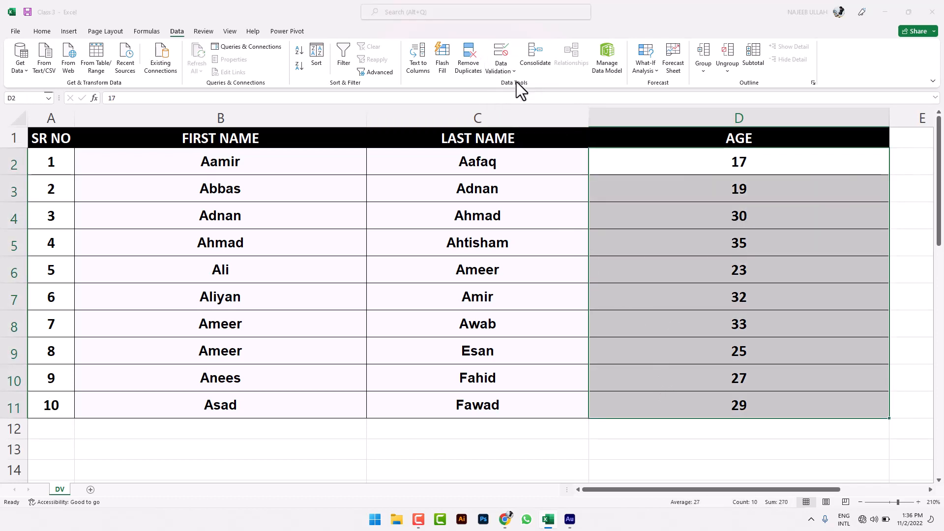
pyautogui.click(585, 278)
pyautogui.click(689, 277)
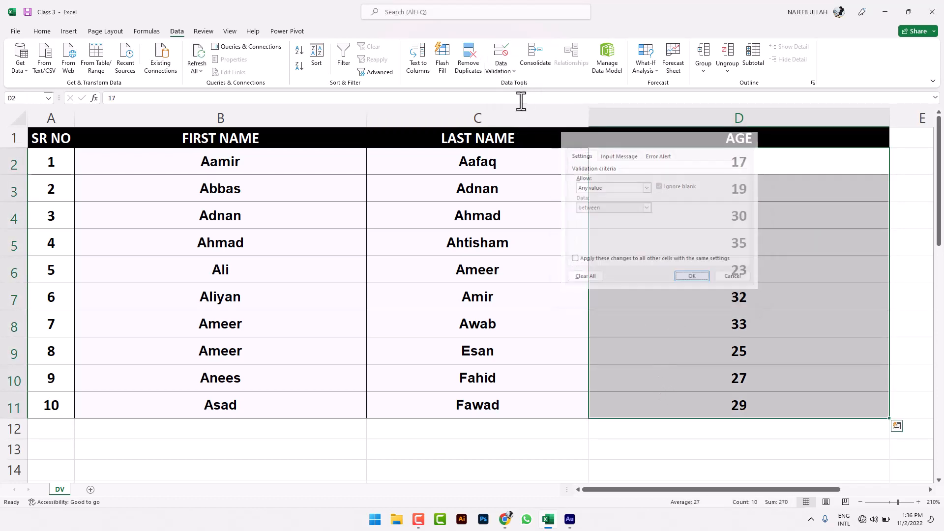
# - Apply text-length validation between 4 and 8 characters to the filled AGE cells D2:D11
pyautogui.click(503, 71)
pyautogui.click(505, 84)
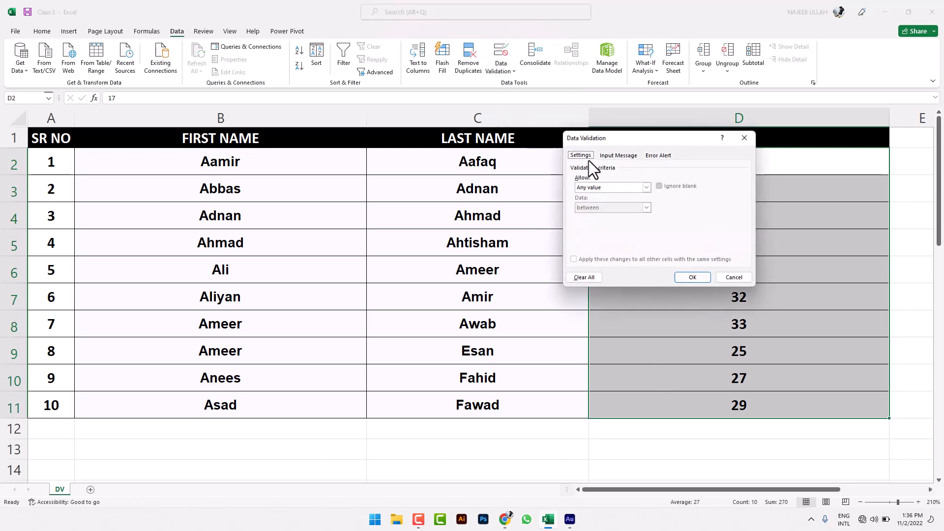
pyautogui.click(604, 187)
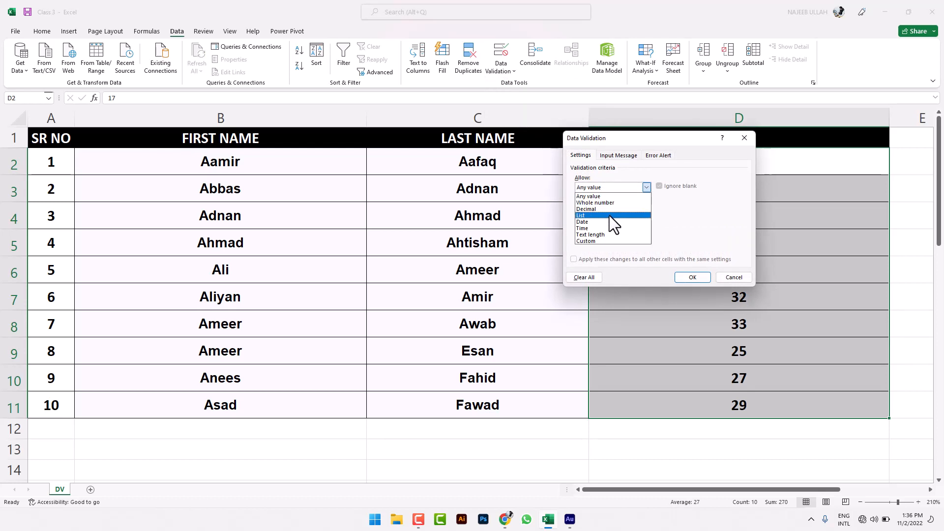
pyautogui.click(590, 235)
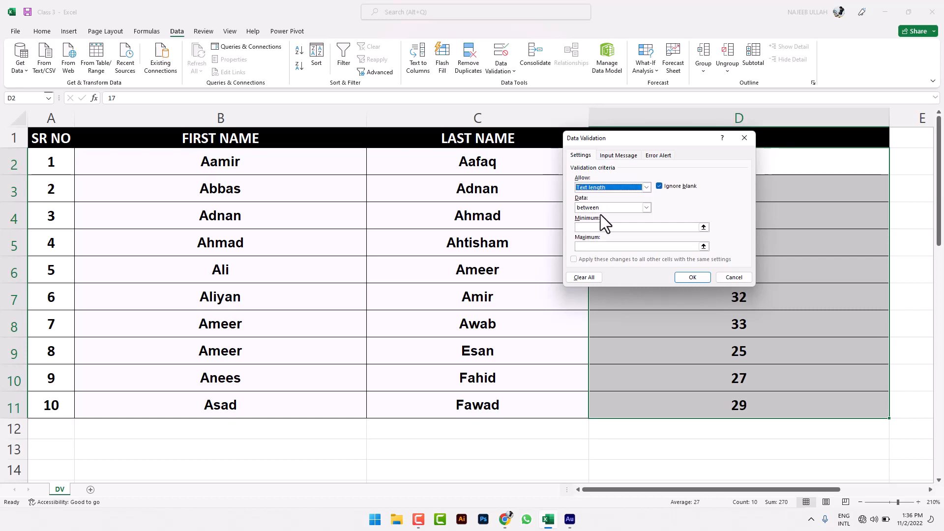
pyautogui.click(602, 228)
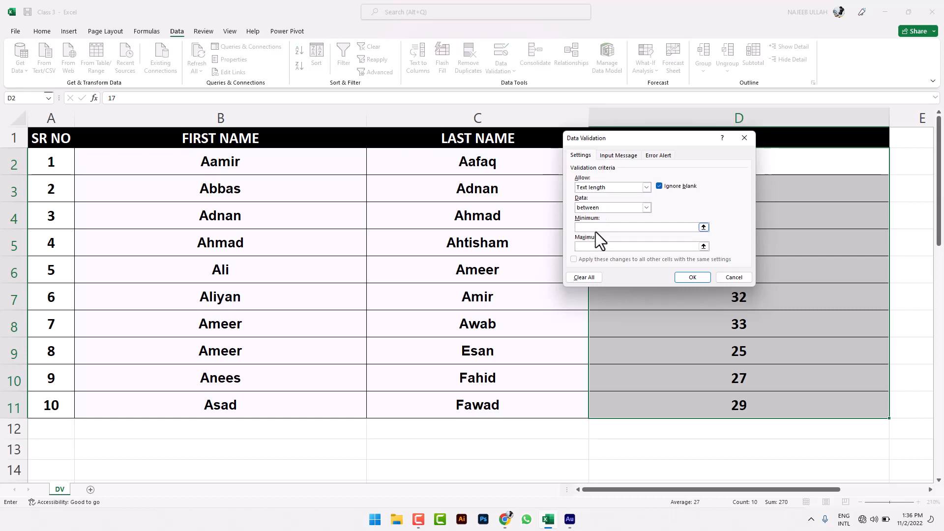
pyautogui.write('4')
pyautogui.click(691, 277)
pyautogui.click(746, 262)
# - Try to enter the three-letter text ABC in cell D2 to test the text-length rule
pyautogui.click(730, 161)
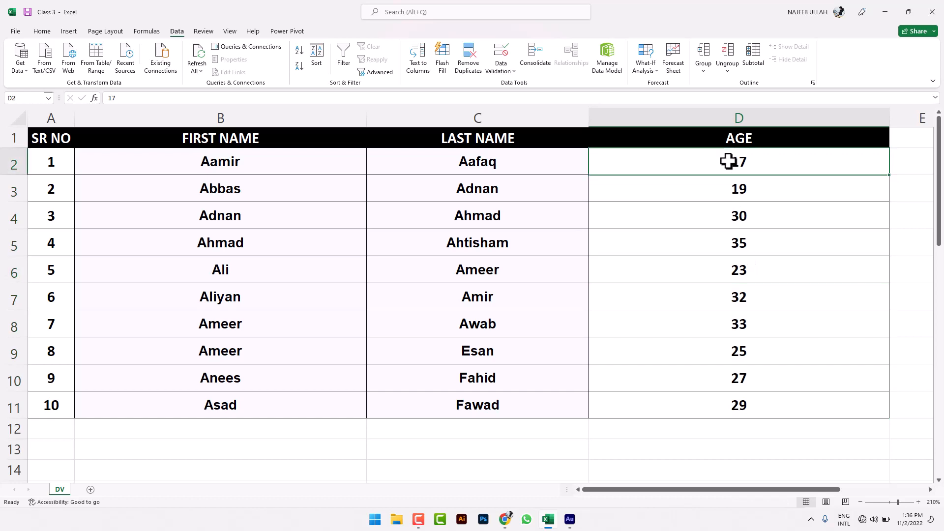
pyautogui.write('ABC')
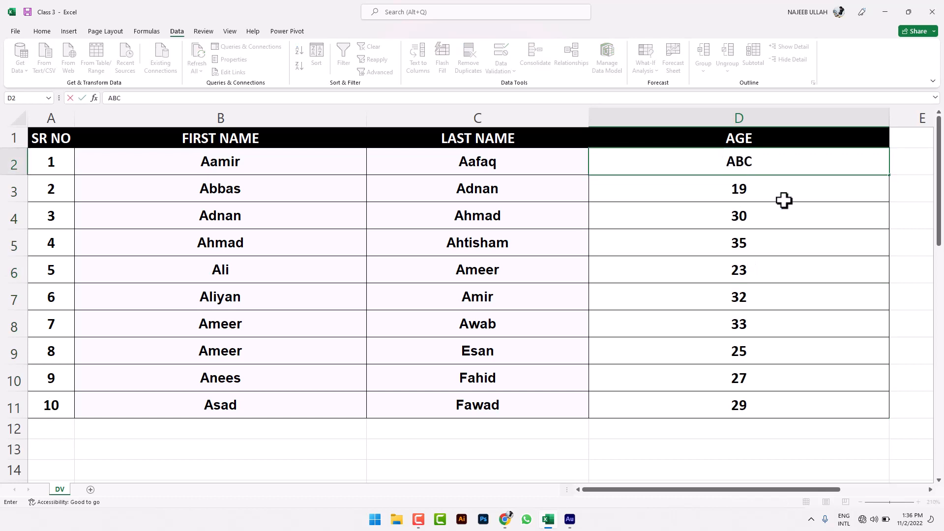
pyautogui.press('Return')
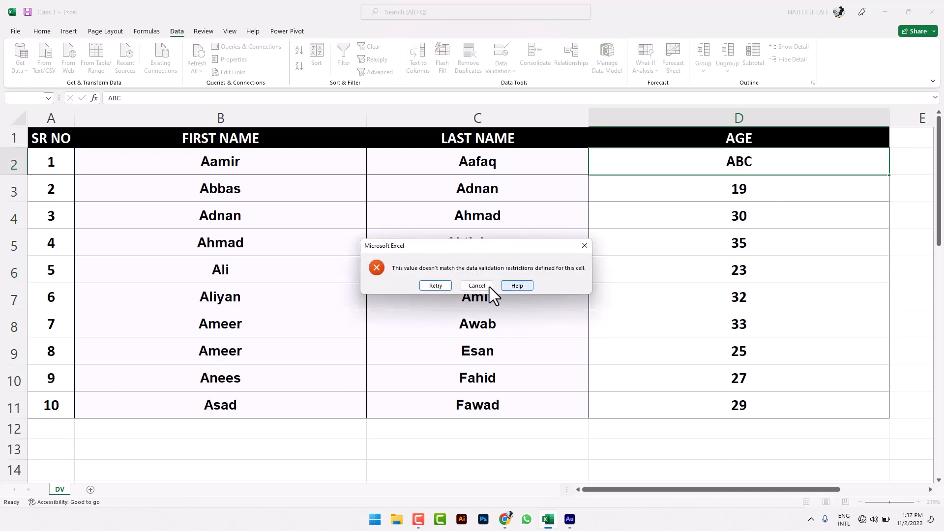
pyautogui.click(477, 286)
# - Enter the four-letter first name from row 11 in cell D2, in capitals, as a test value
pyautogui.write('AS')
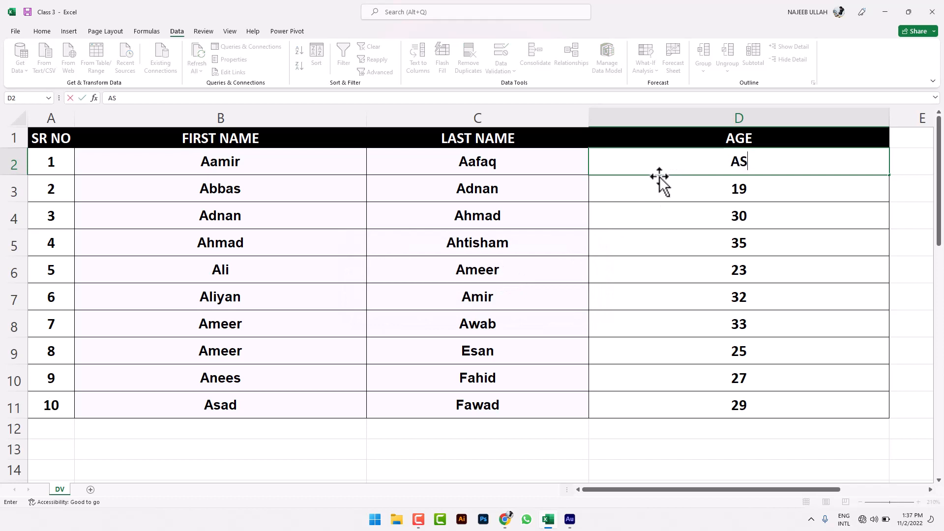
pyautogui.write('AD')
pyautogui.click(694, 235)
pyautogui.click(734, 170)
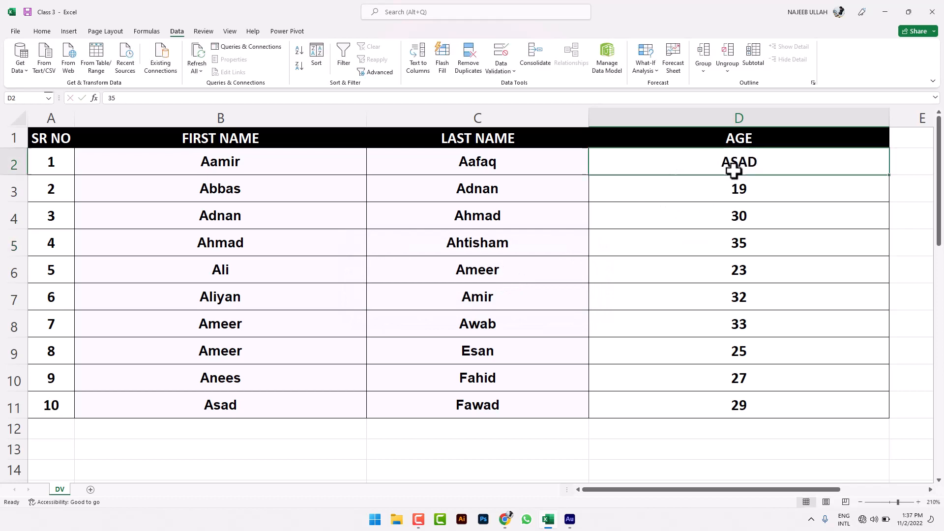
# - Try to append FSADASDAS to the text in cell D2 to test the maximum length of 8
pyautogui.doubleClick(759, 162)
pyautogui.write('FSADAS')
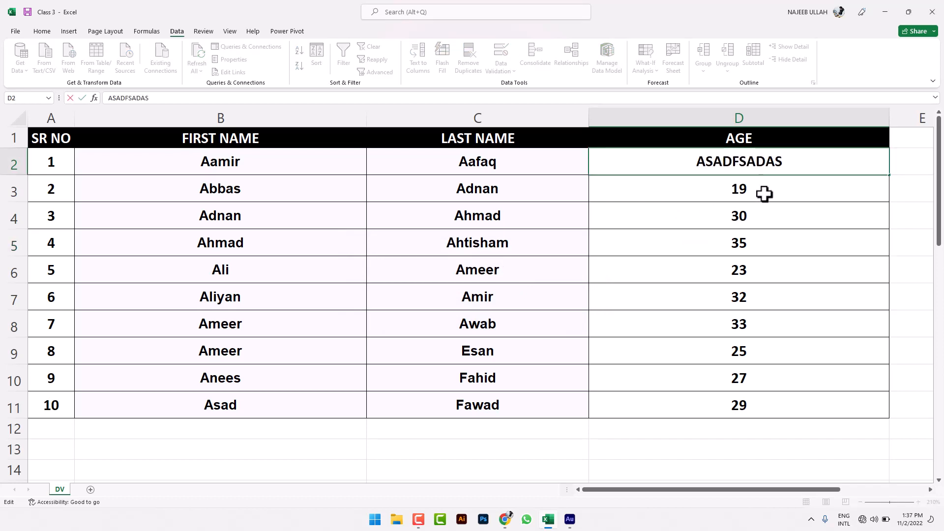
pyautogui.write('DAS')
pyautogui.click(761, 217)
pyautogui.click(480, 287)
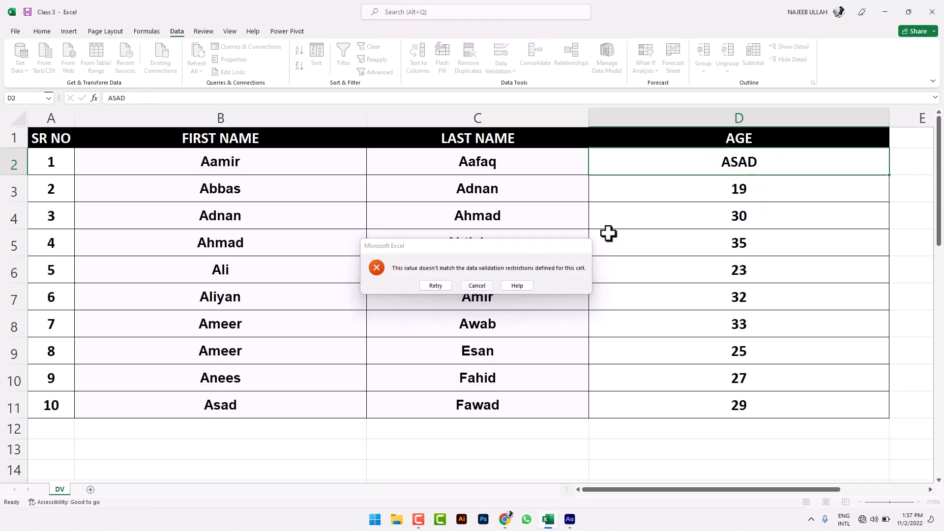
pyautogui.click(795, 188)
pyautogui.moveTo(795, 179); pyautogui.dragTo(773, 243)
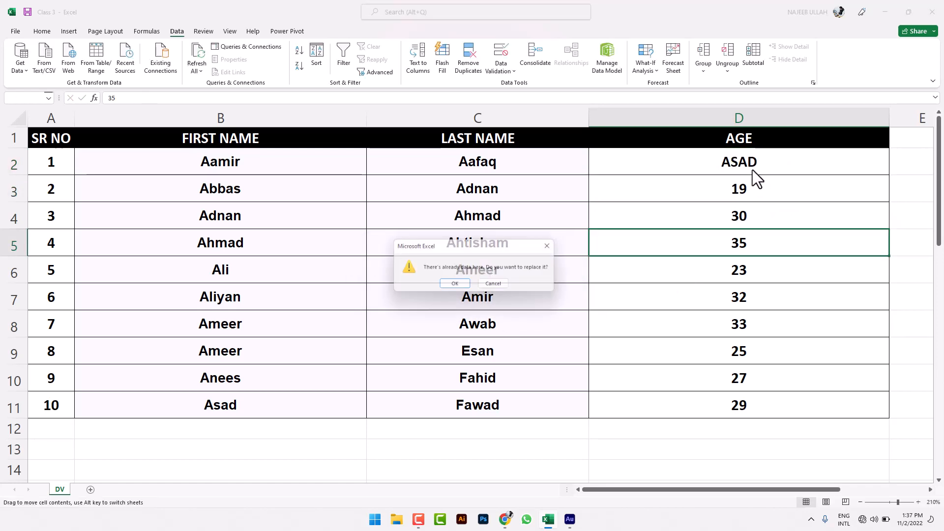
pyautogui.press('Escape')
# - Remove the text-length validation rule from the filled AGE cells D2:D11
pyautogui.moveTo(818, 152); pyautogui.dragTo(759, 411)
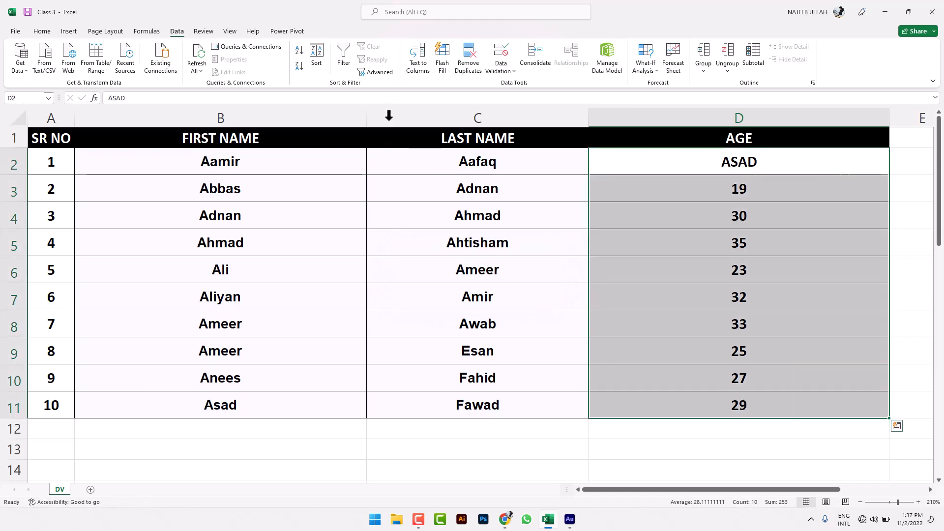
pyautogui.click(500, 72)
pyautogui.click(505, 85)
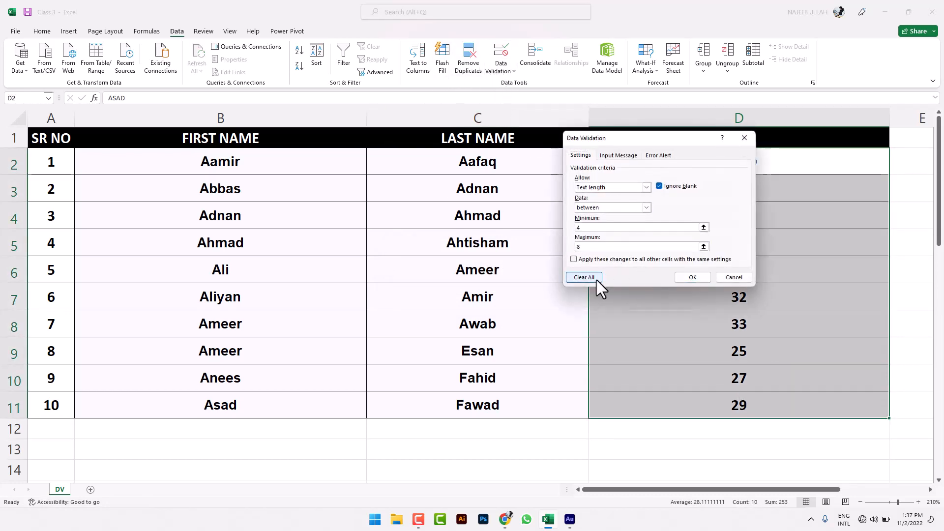
pyautogui.click(585, 277)
pyautogui.click(691, 277)
# - Preview the Decimal and Time validation criteria for cell D2 without applying either of them
pyautogui.click(689, 164)
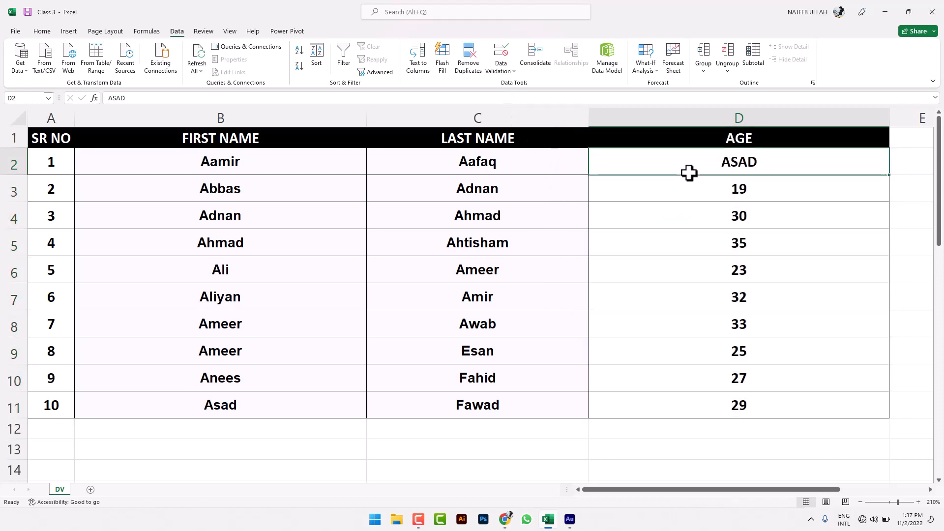
pyautogui.click(514, 72)
pyautogui.click(515, 84)
pyautogui.click(606, 188)
pyautogui.click(618, 210)
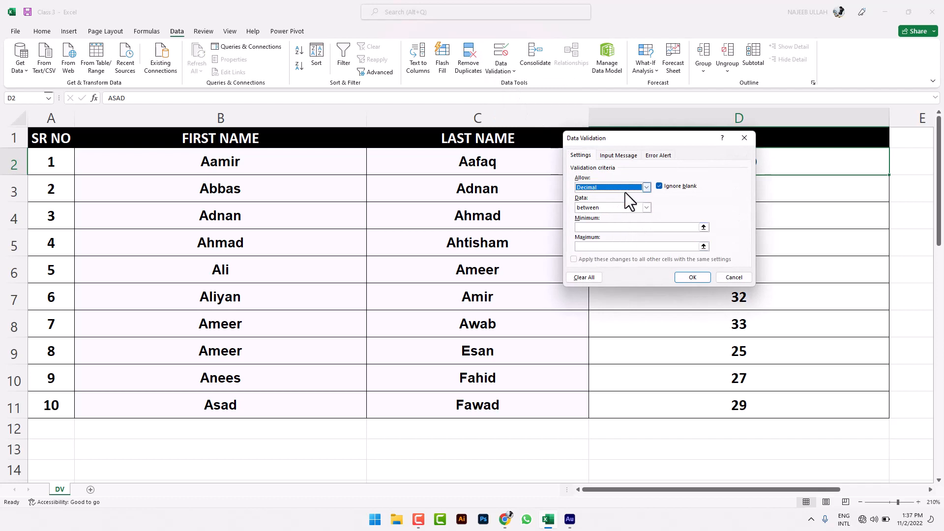
pyautogui.click(624, 191)
pyautogui.click(624, 226)
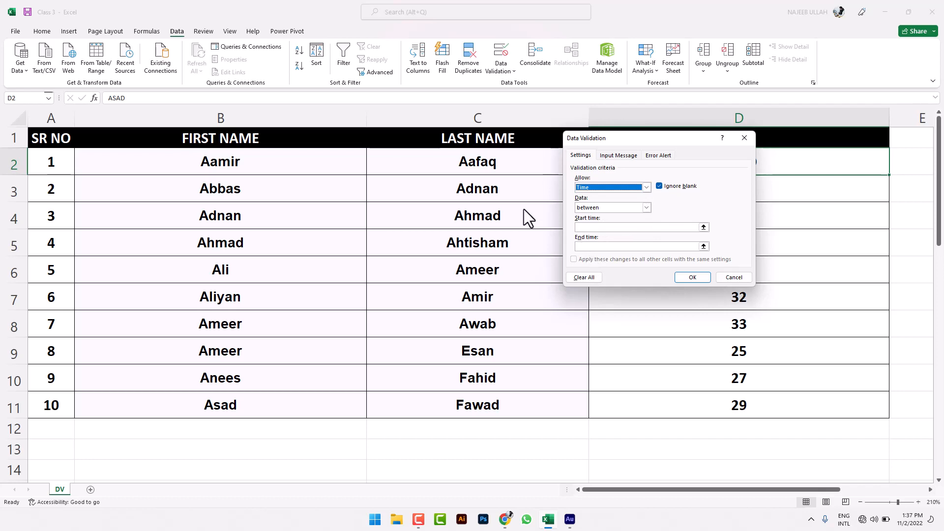
pyautogui.click(629, 187)
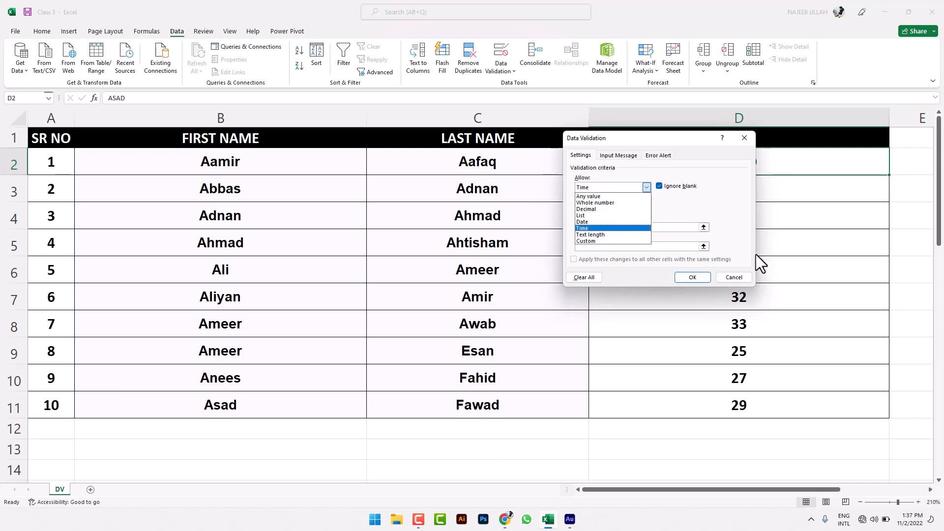
pyautogui.click(734, 277)
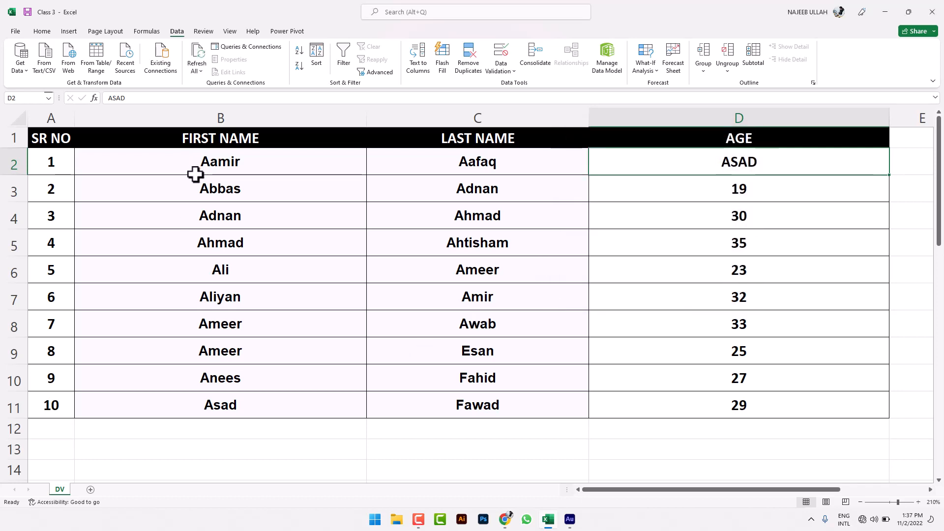
# - Add a list validation with an in-cell dropdown to cell B13, using the first names in B2:B11 as source
pyautogui.click(296, 455)
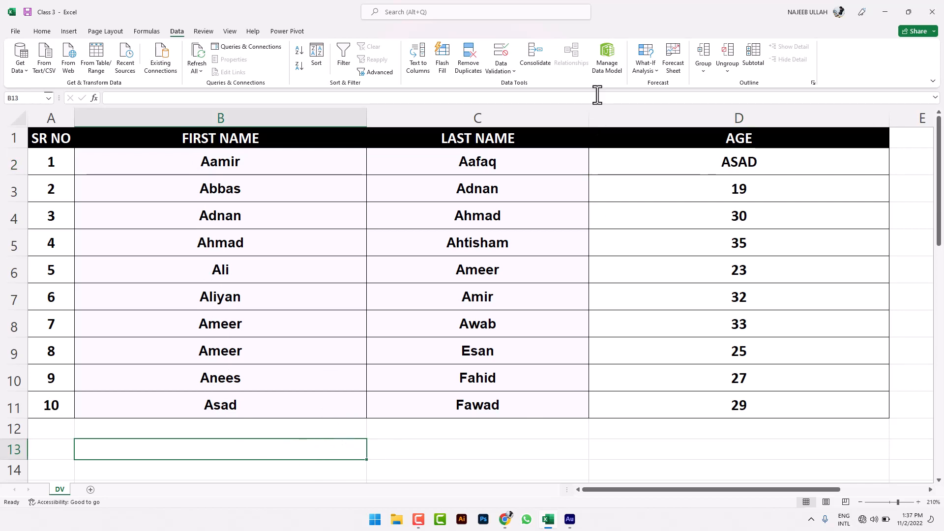
pyautogui.click(513, 72)
pyautogui.click(508, 85)
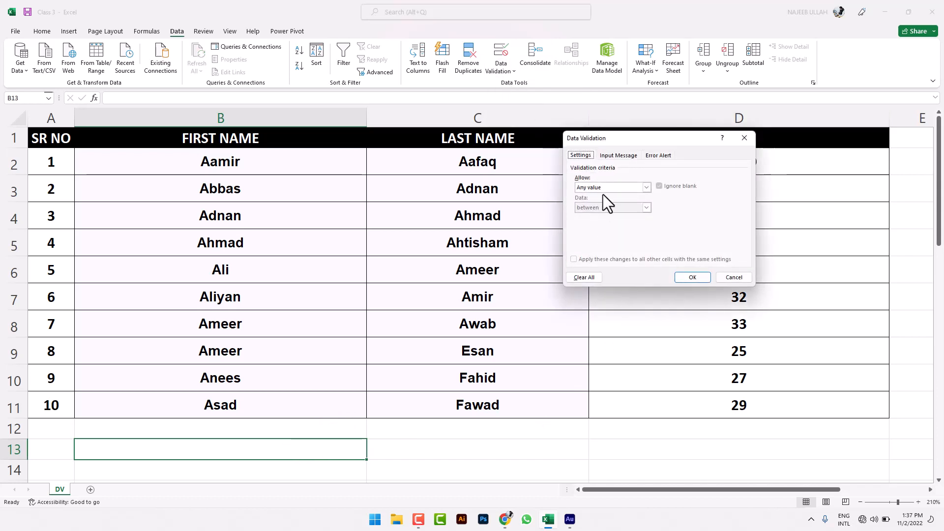
pyautogui.click(601, 190)
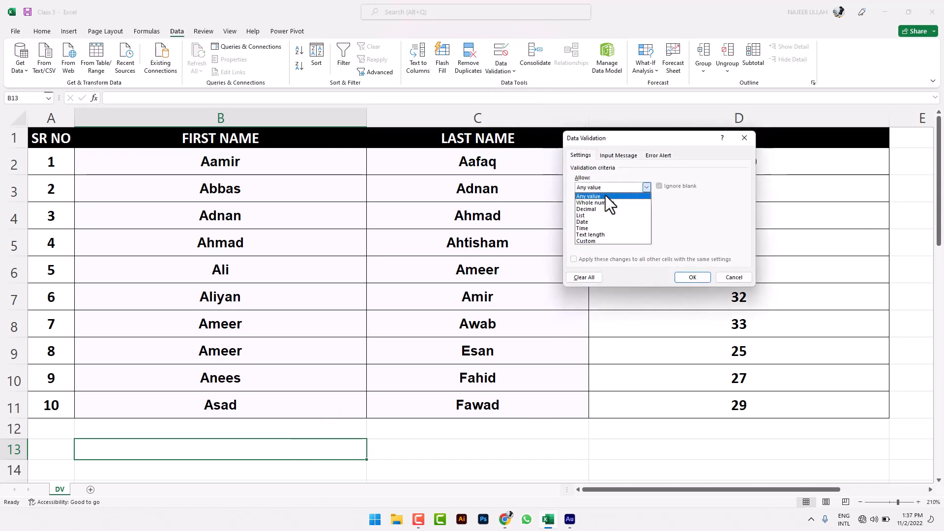
pyautogui.click(586, 215)
pyautogui.click(611, 228)
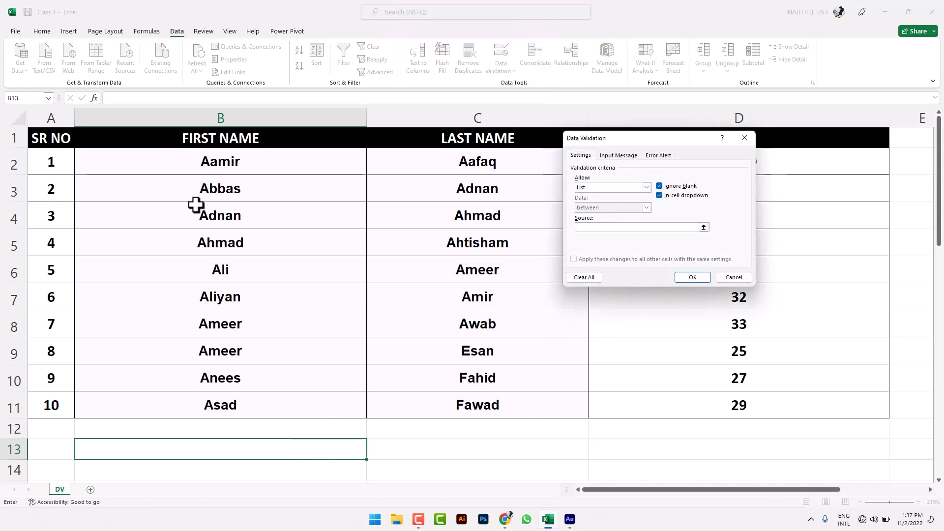
pyautogui.moveTo(200, 167); pyautogui.dragTo(205, 401)
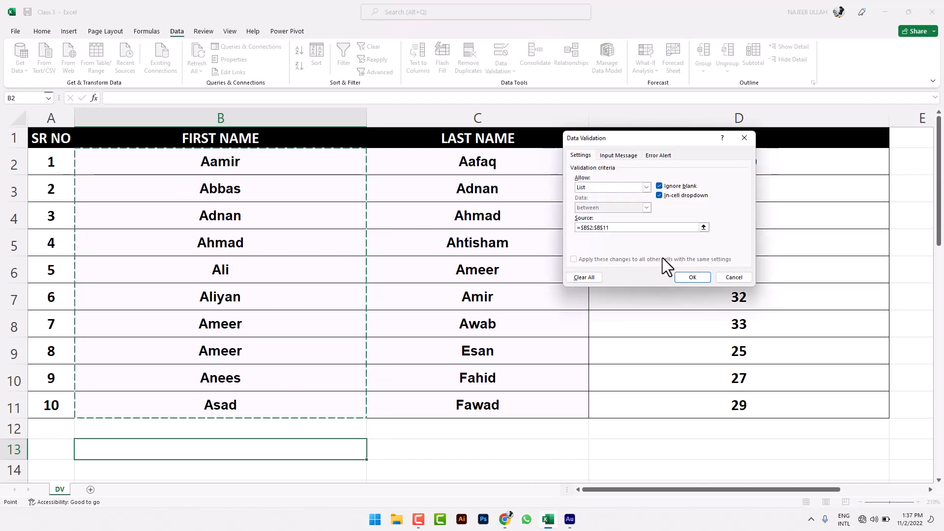
pyautogui.click(680, 277)
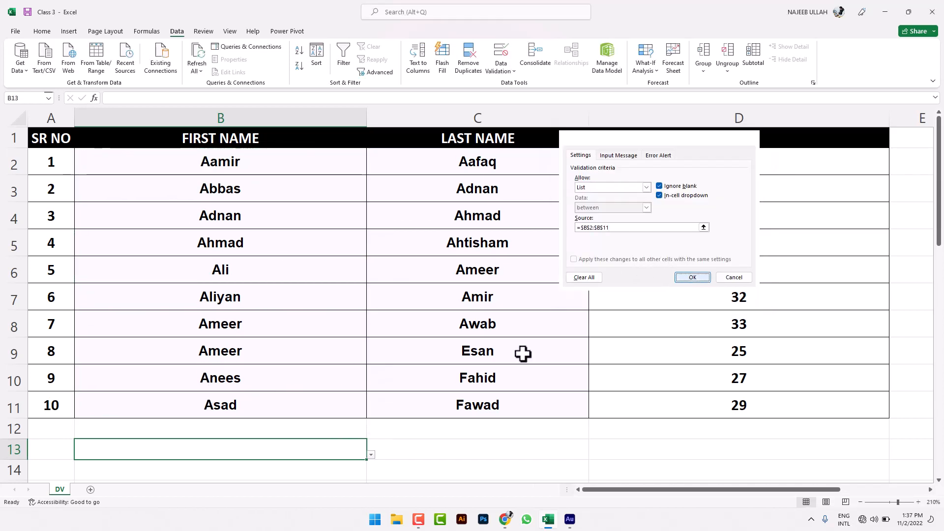
# - Pick the first names of rows 7, 5 and 11 in turn from the dropdown list in cell B13
pyautogui.click(371, 455)
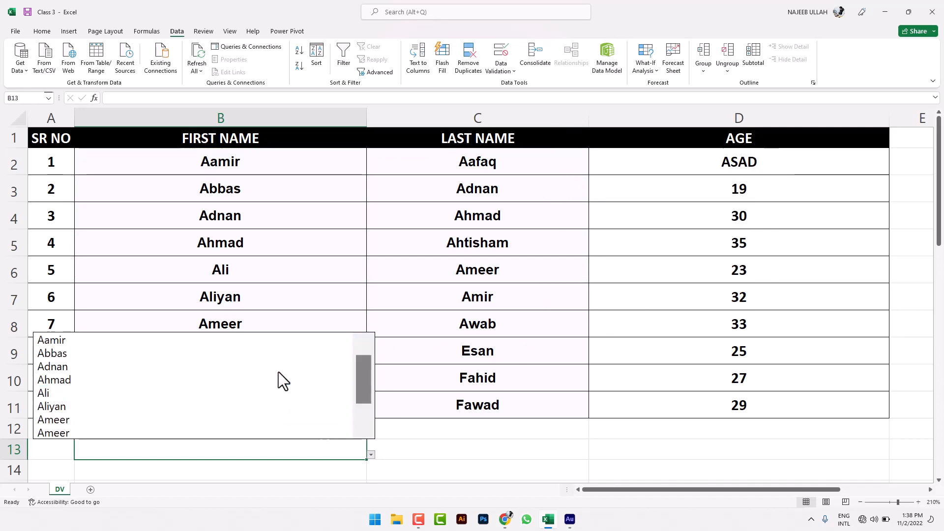
pyautogui.click(275, 412)
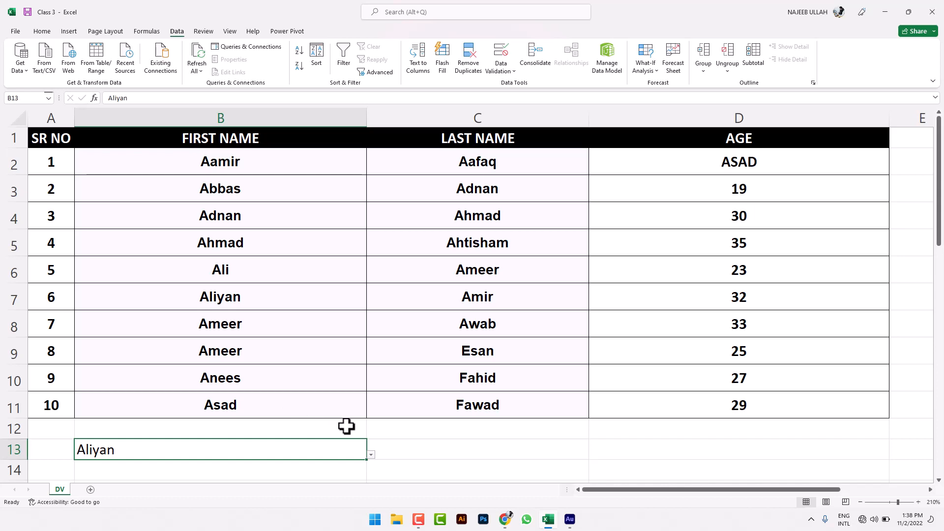
pyautogui.click(371, 455)
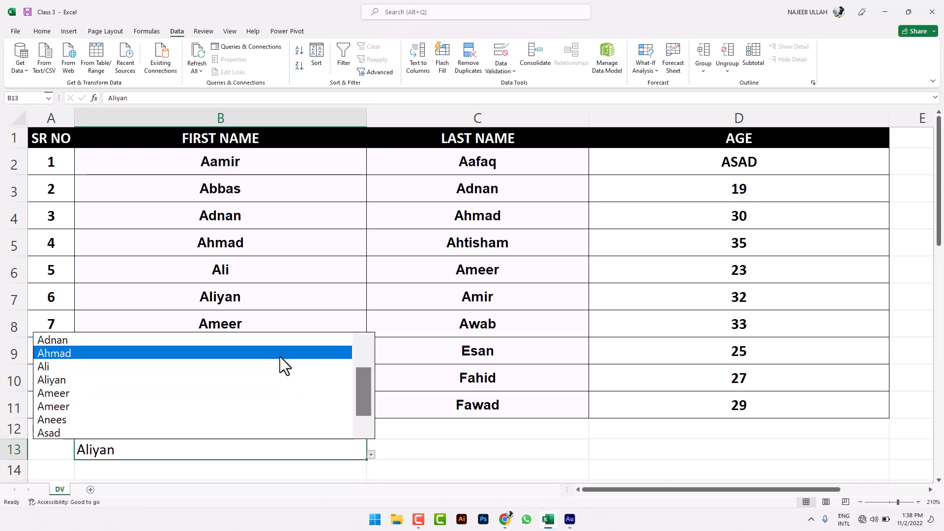
pyautogui.click(280, 353)
pyautogui.click(371, 455)
pyautogui.click(329, 434)
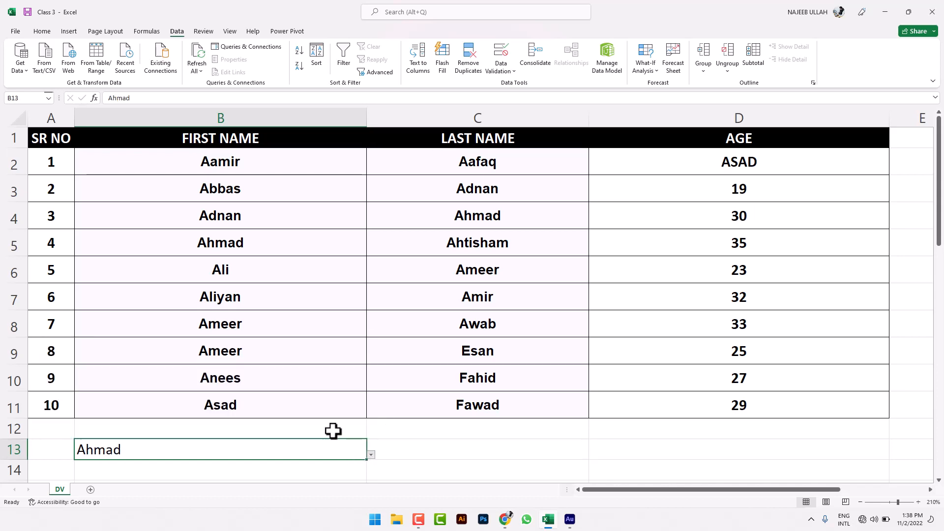
# - Clear the list validation rule from cell B13
pyautogui.click(508, 70)
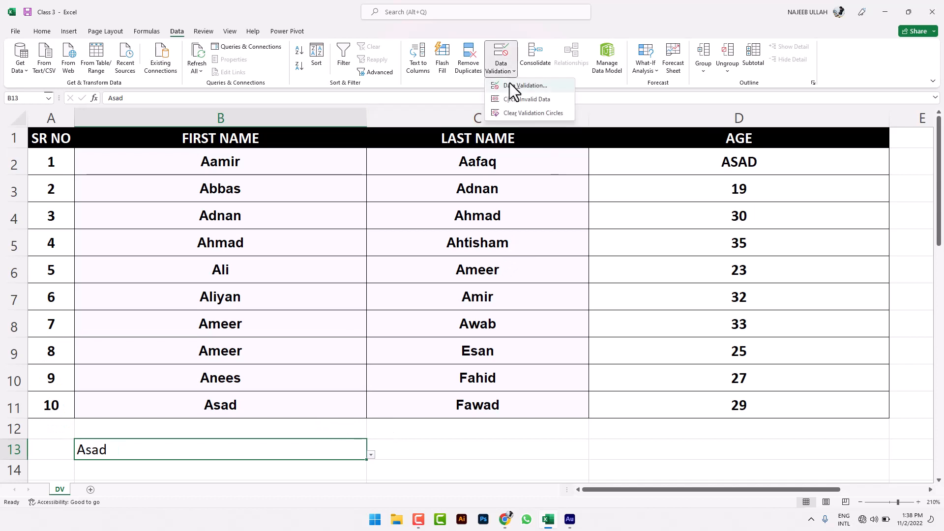
pyautogui.click(509, 84)
pyautogui.click(585, 278)
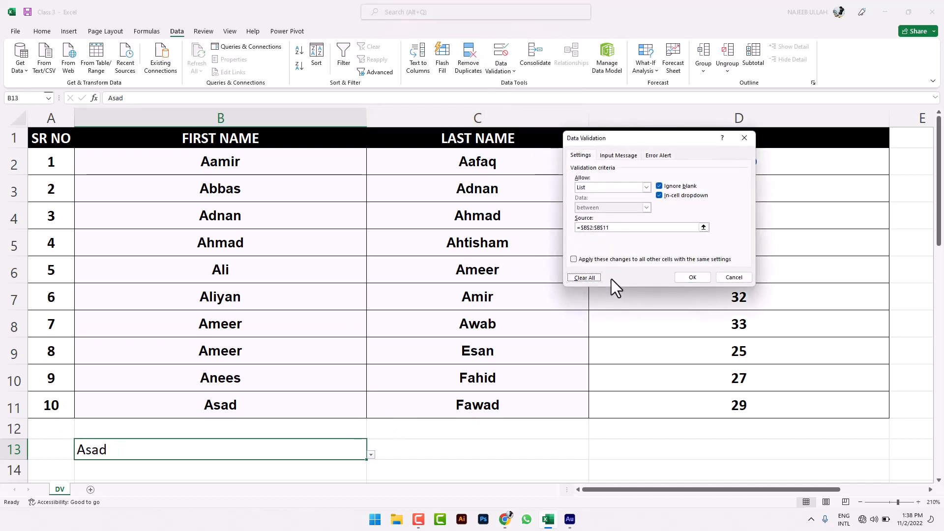
pyautogui.click(682, 279)
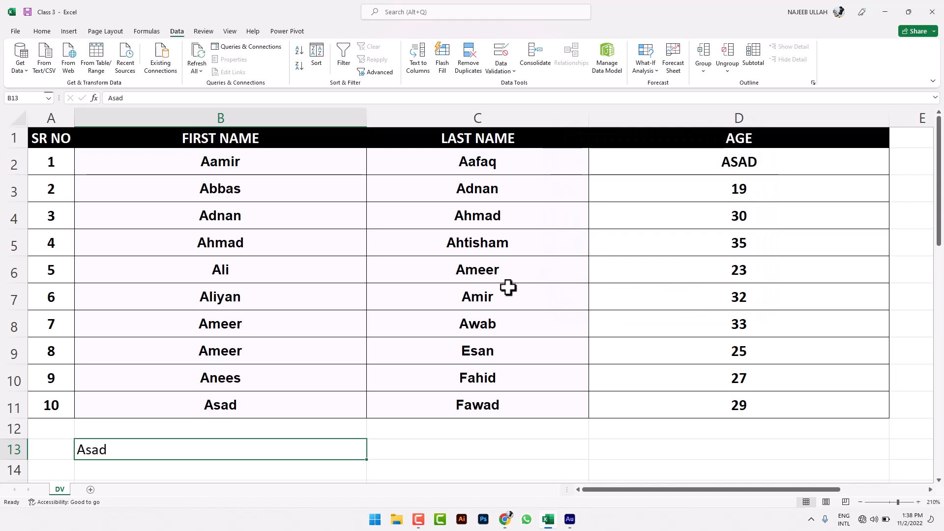
# - Set the title of cell B13's validation input message to "Enter List Names"
pyautogui.hotkey('alt', 'd')
pyautogui.press('l')
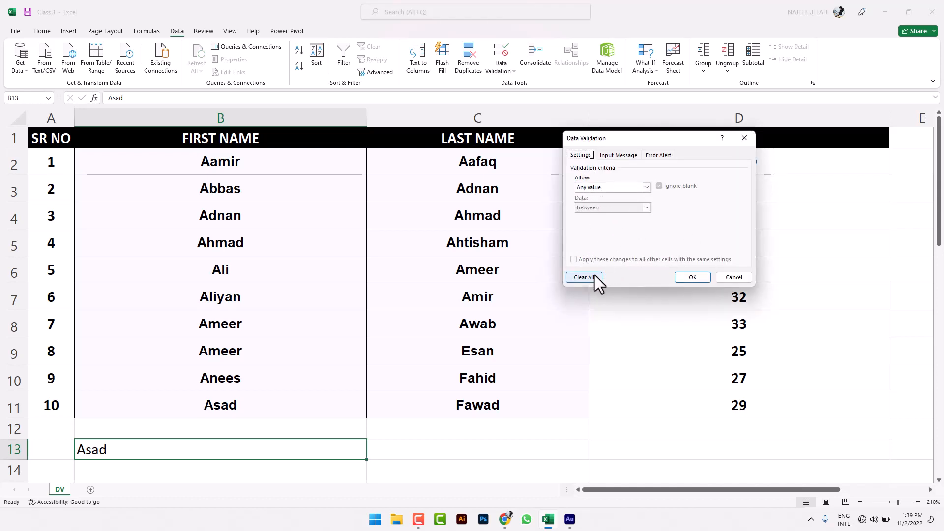
pyautogui.click(618, 156)
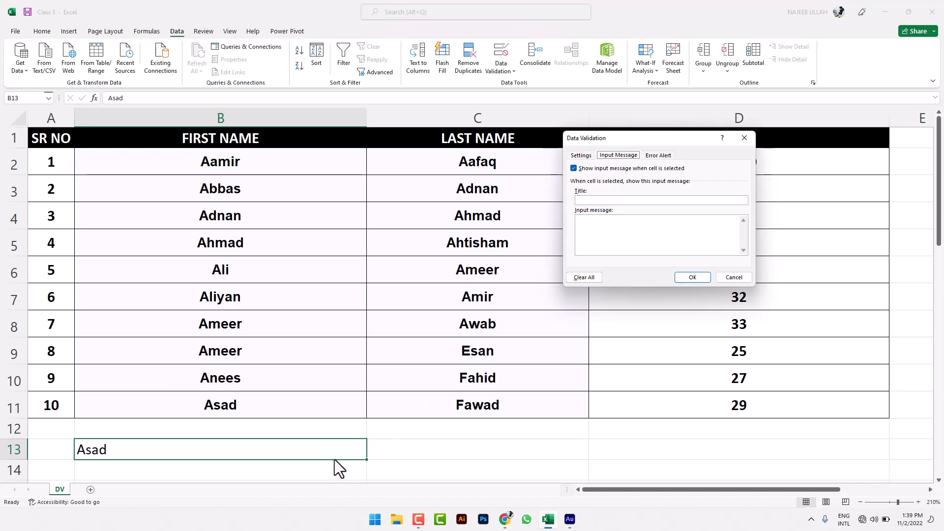
pyautogui.click(608, 200)
pyautogui.write('Enter List Names')
# - Set cell B13's input message text to "Please Enter List Names with complete details" and apply it
pyautogui.hotkey('ctrl', 'a')
pyautogui.hotkey('ctrl', 'c')
pyautogui.click(619, 230)
pyautogui.hotkey('ctrl', 'v')
pyautogui.write('Please')
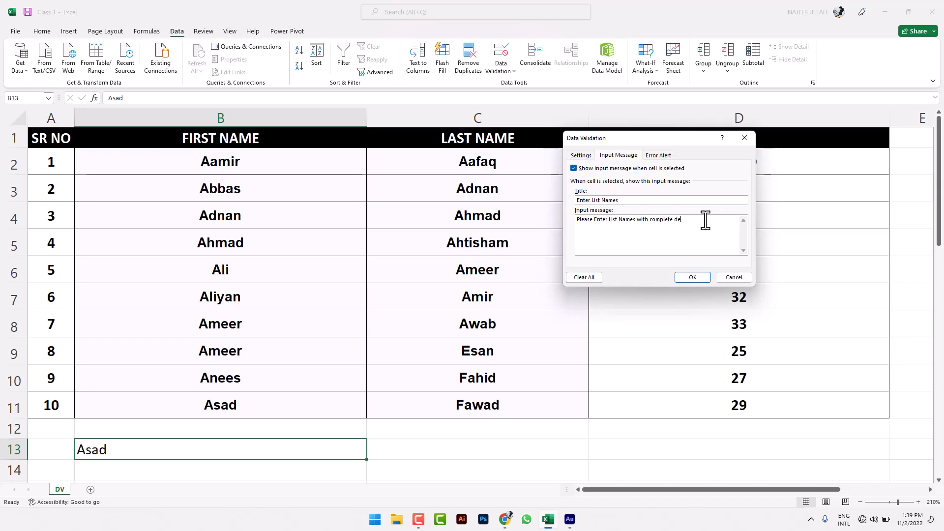
pyautogui.write('ls')
pyautogui.click(693, 277)
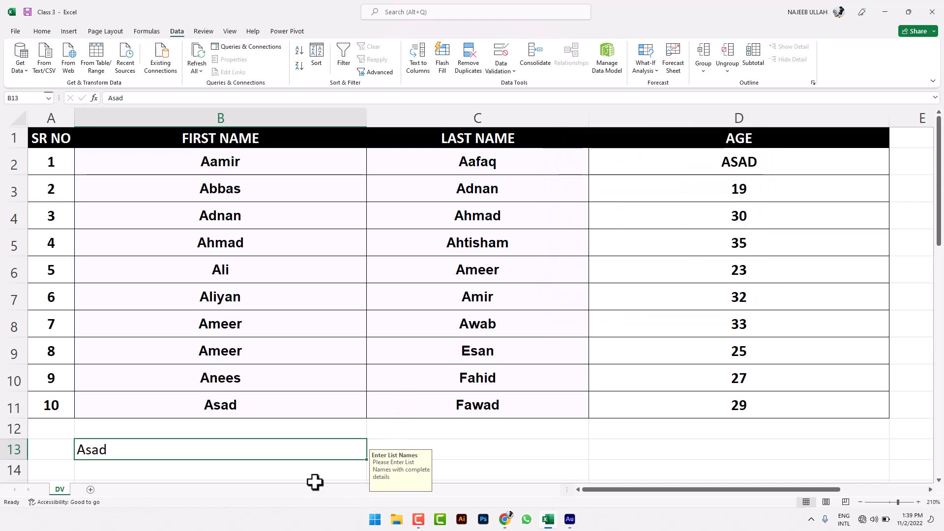
# - Check cell B13's input message by alternately selecting empty cells below and reselecting B13
pyautogui.click(316, 482)
pyautogui.scroll(-1, 320, 424)
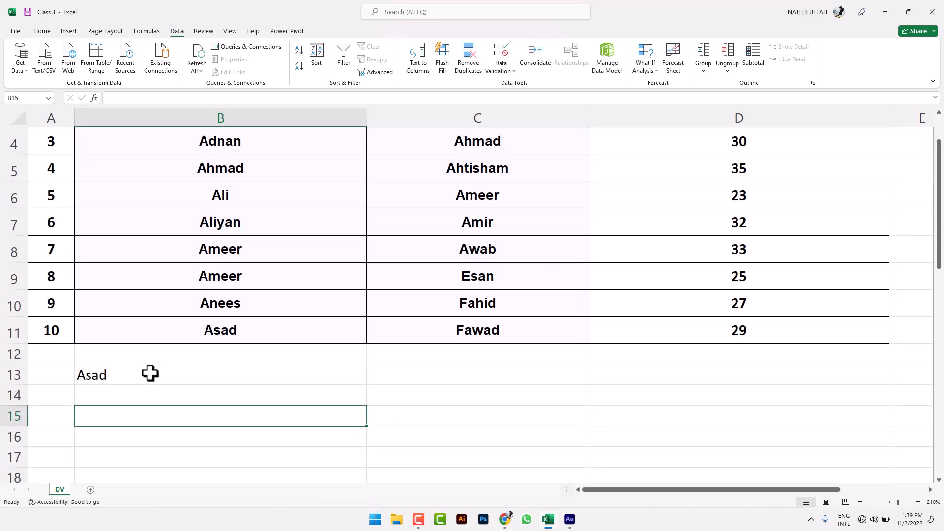
pyautogui.click(150, 373)
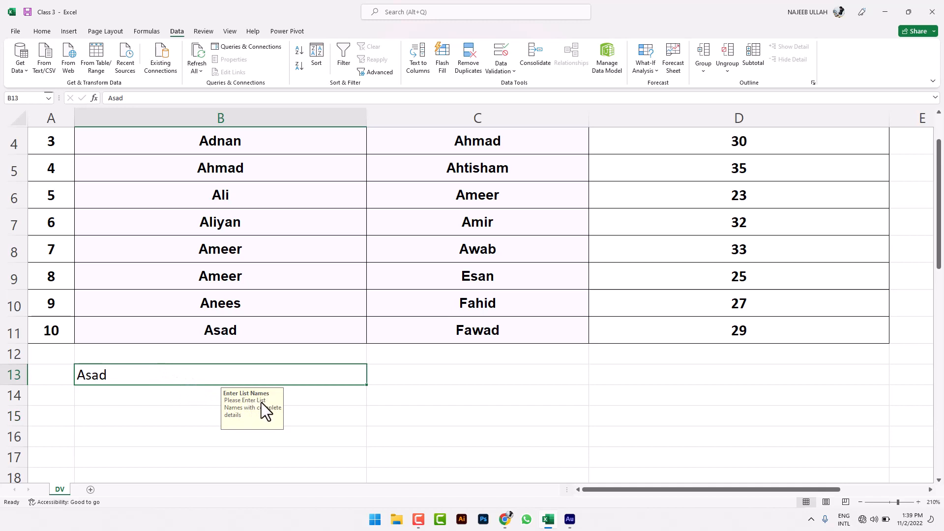
pyautogui.click(285, 437)
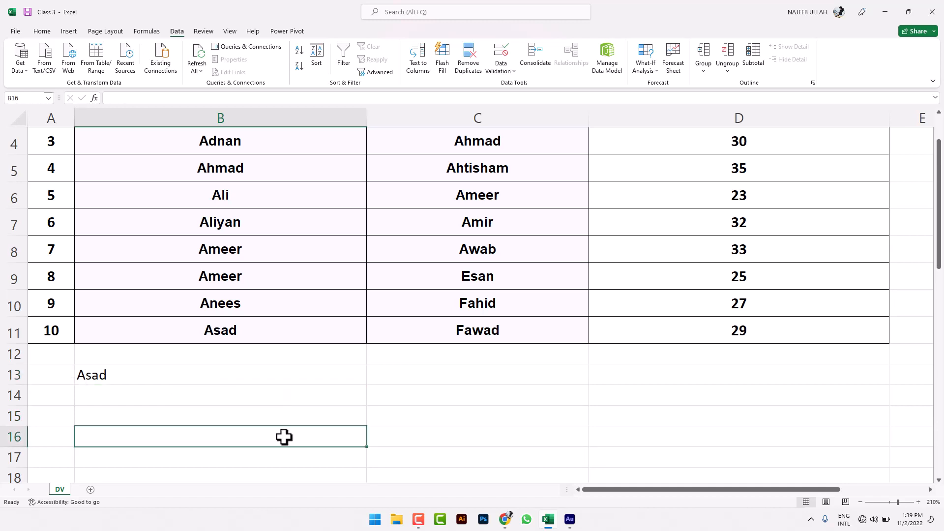
pyautogui.click(173, 375)
pyautogui.click(169, 416)
pyautogui.click(165, 375)
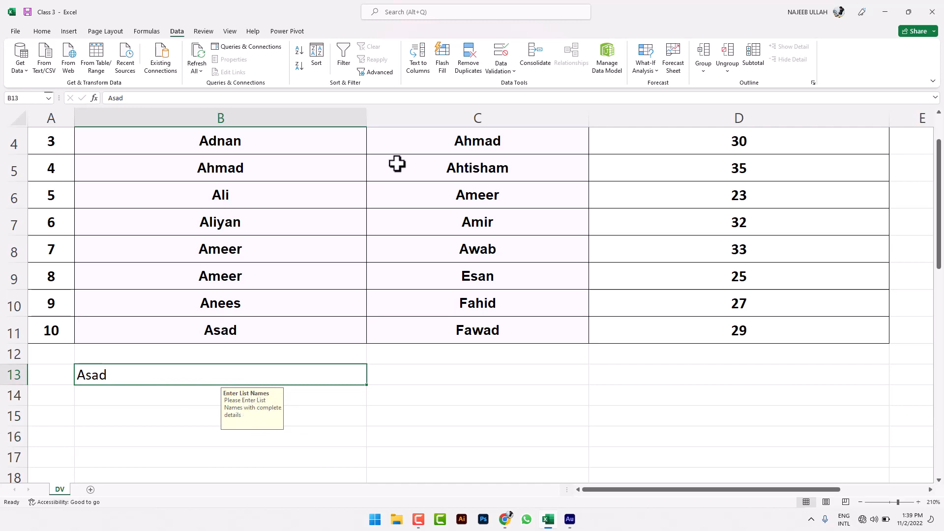
# - Clear all data validation settings, including the input message, from cell B13
pyautogui.click(515, 78)
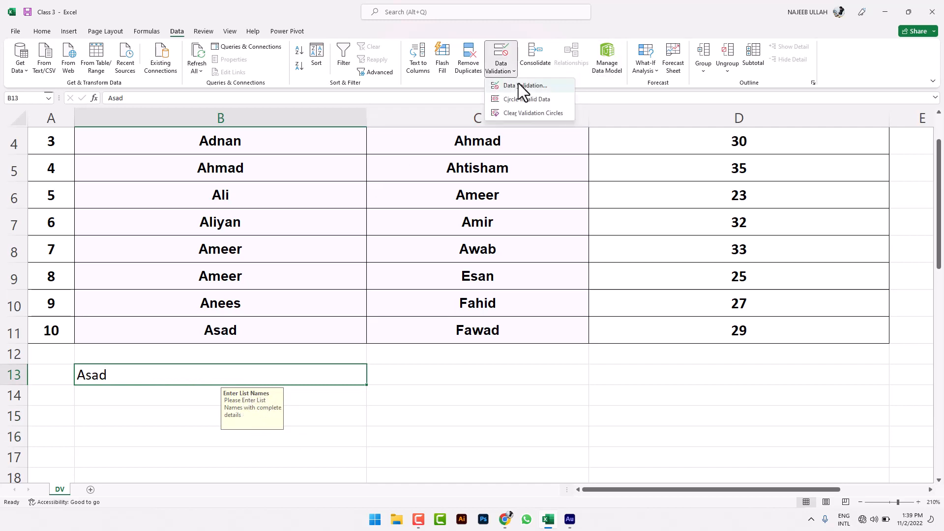
pyautogui.click(518, 84)
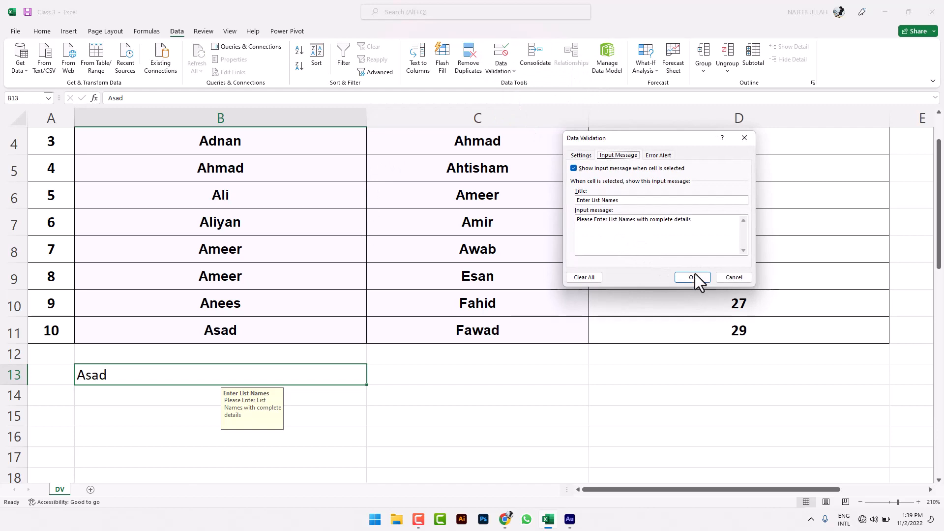
pyautogui.click(592, 282)
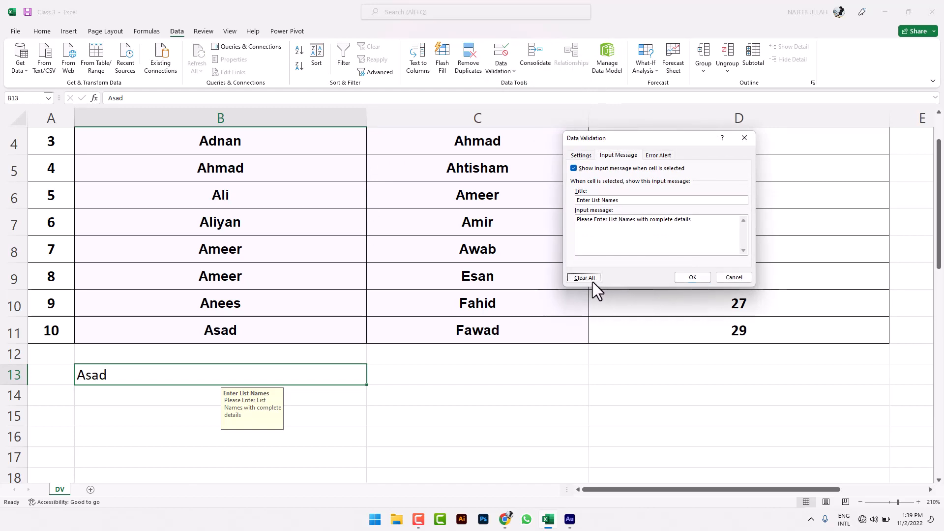
pyautogui.click(693, 278)
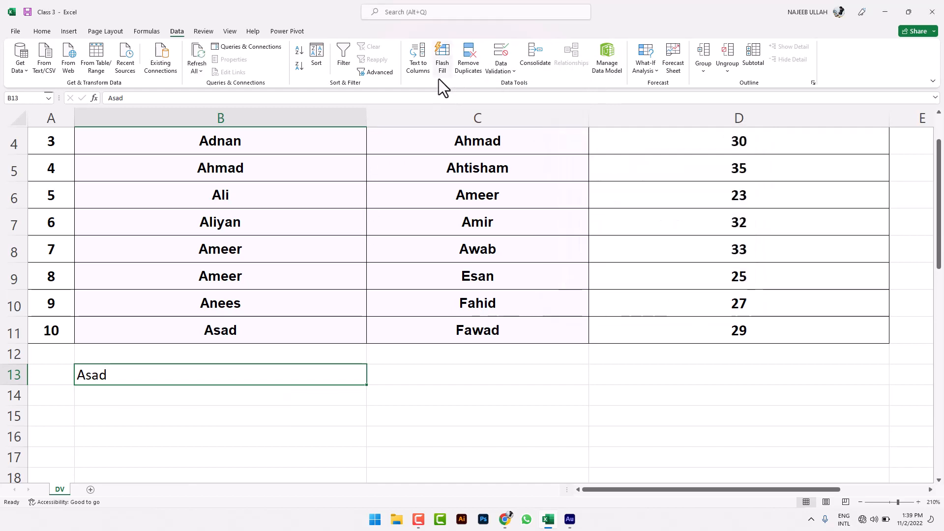
pyautogui.click(501, 73)
pyautogui.click(503, 83)
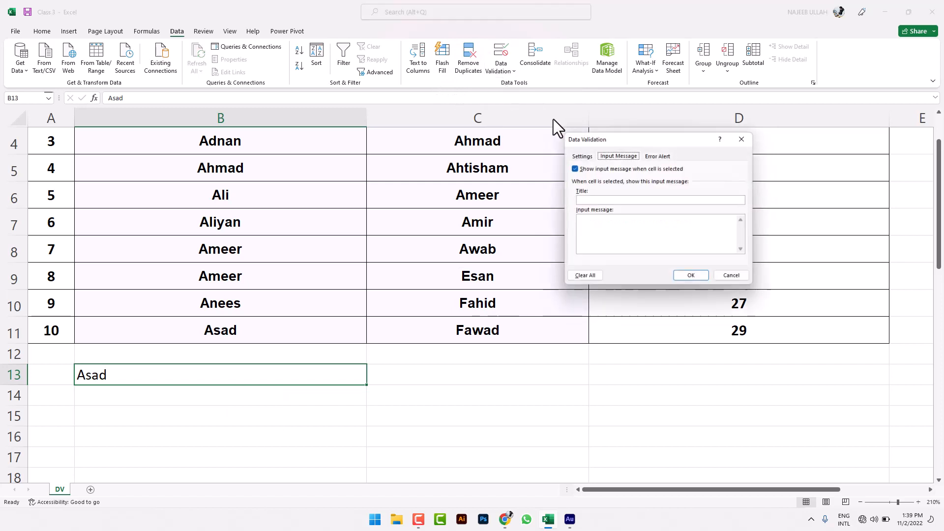
pyautogui.click(660, 156)
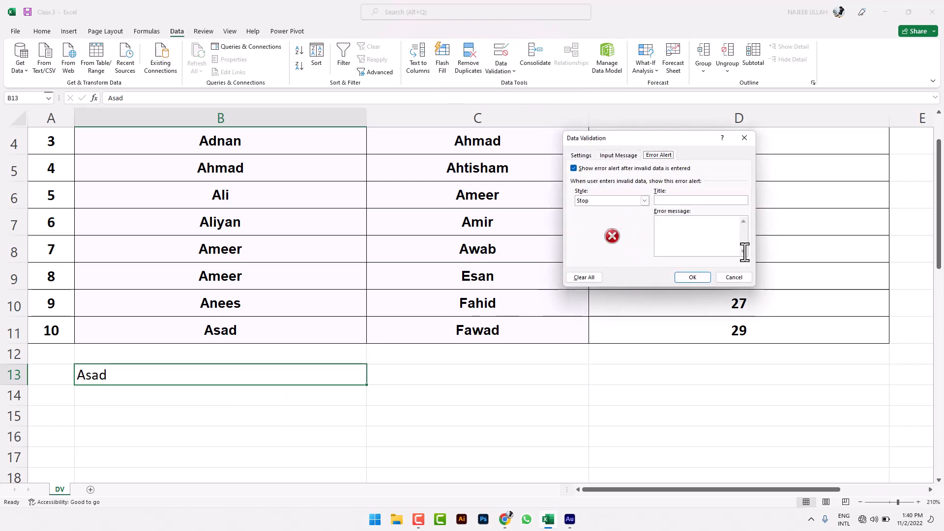
pyautogui.click(746, 276)
pyautogui.click(747, 276)
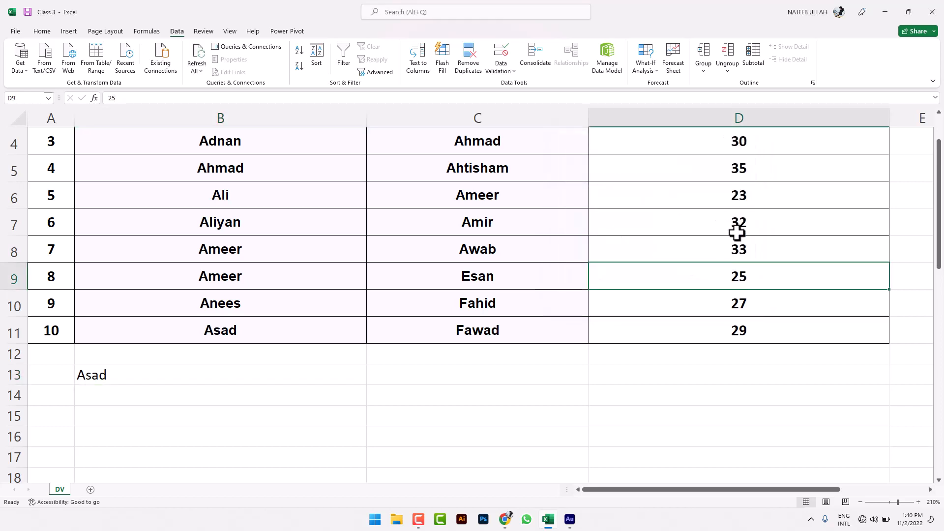
# - Select the ages in D2:D11 and set their data validation to allow whole numbers
pyautogui.scroll(1, 737, 233)
pyautogui.moveTo(704, 165); pyautogui.dragTo(719, 373)
pyautogui.click(716, 322)
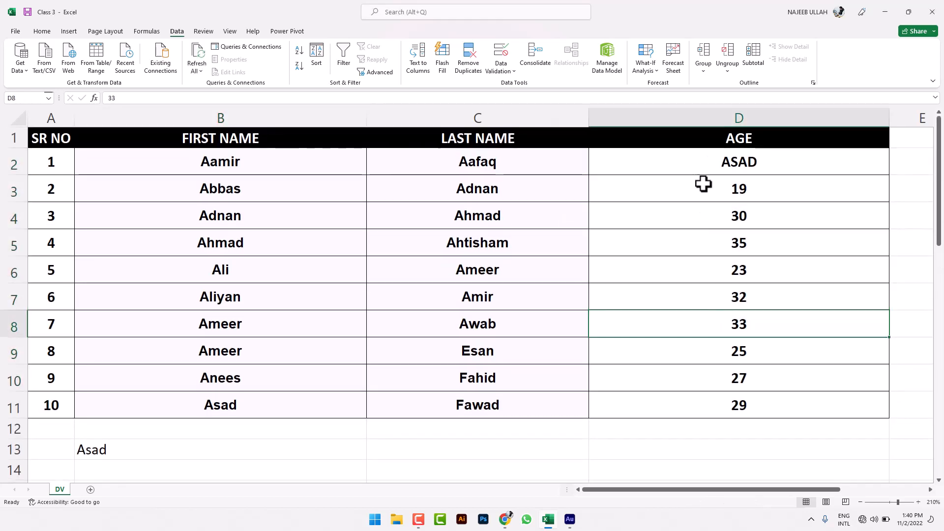
pyautogui.moveTo(702, 169); pyautogui.dragTo(713, 403)
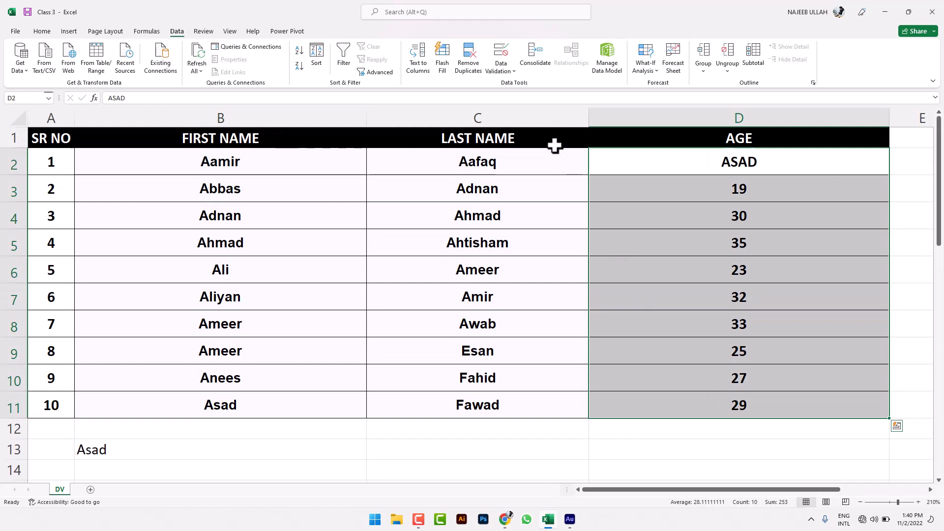
pyautogui.click(514, 77)
pyautogui.click(519, 84)
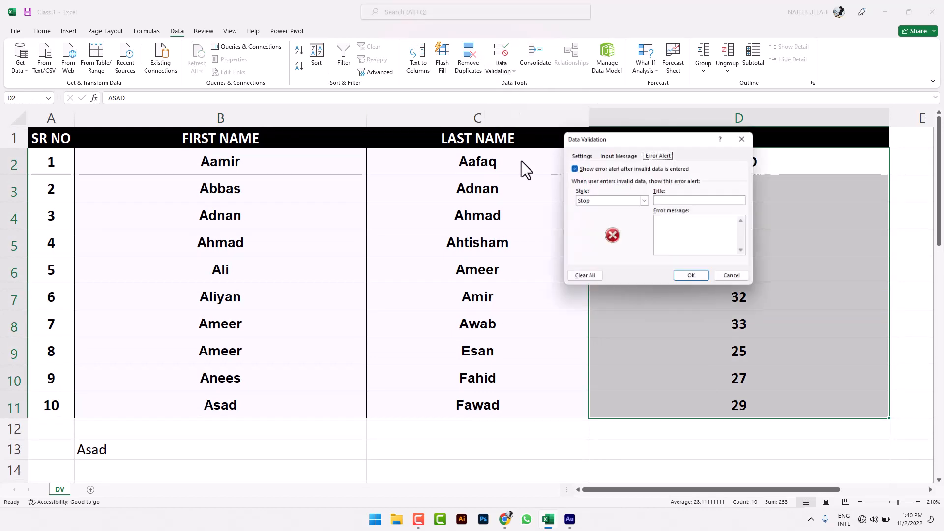
pyautogui.click(598, 156)
pyautogui.click(583, 155)
pyautogui.click(618, 186)
pyautogui.click(616, 199)
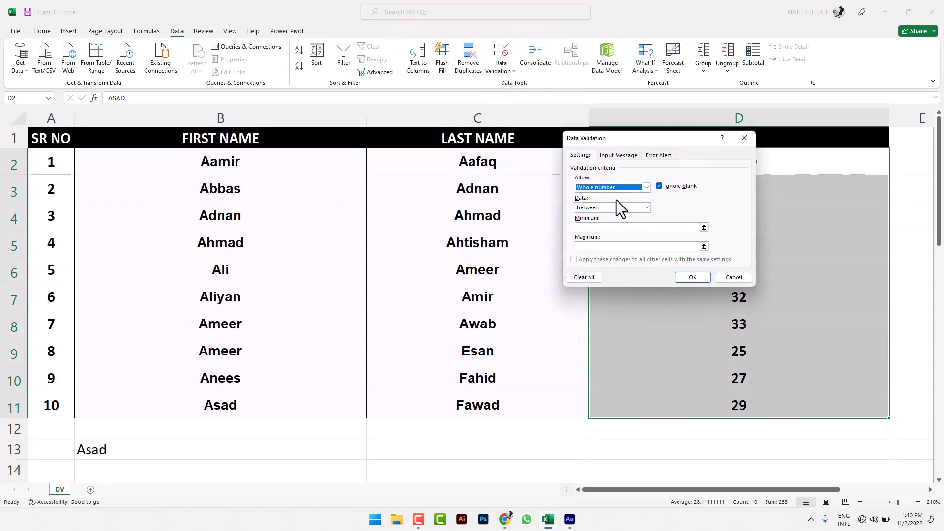
# - Restrict the whole numbers to between a minimum of 18 and a maximum of 30, and apply the rule
pyautogui.click(608, 227)
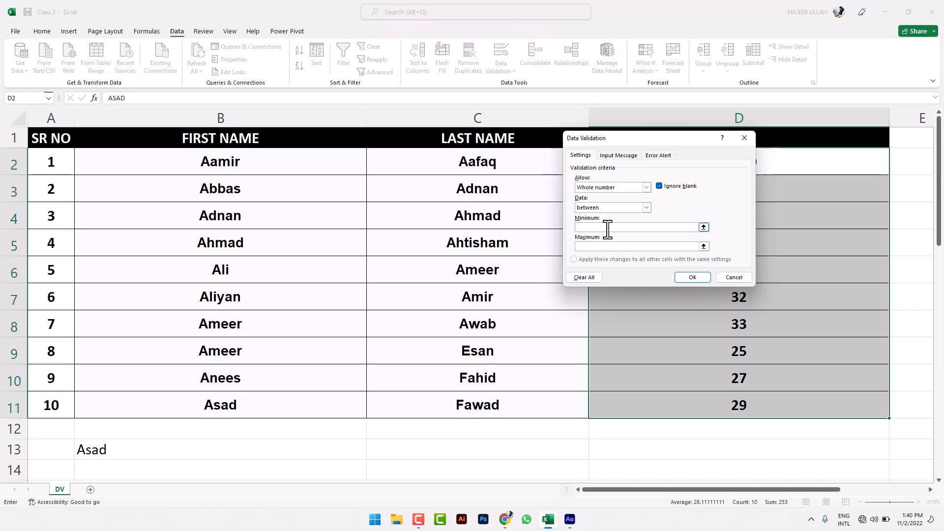
pyautogui.press('Tab')
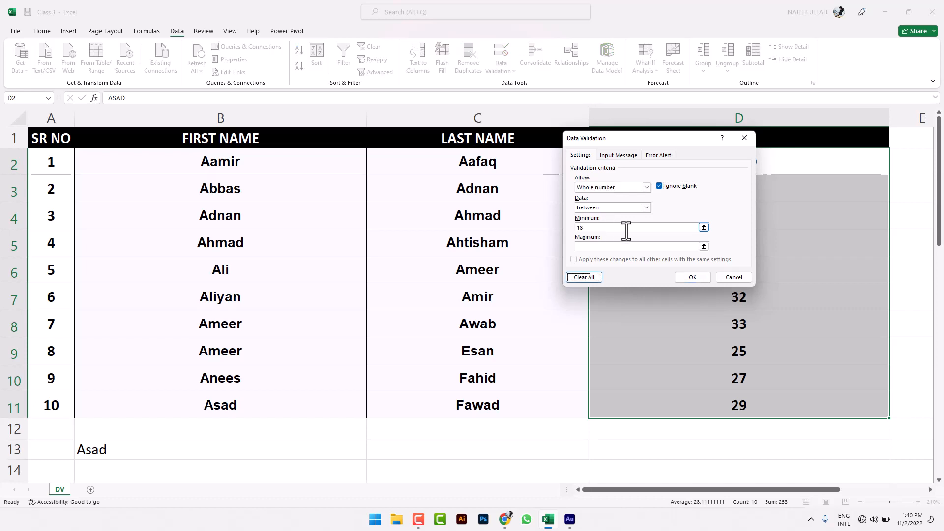
pyautogui.click(632, 246)
pyautogui.write('30')
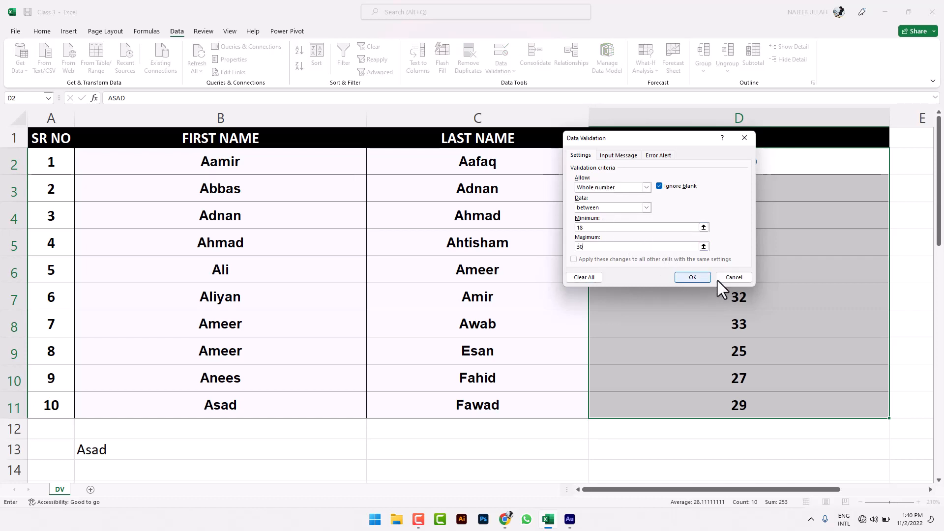
pyautogui.click(707, 276)
# - Change the age in cell D5 to 23
pyautogui.click(731, 290)
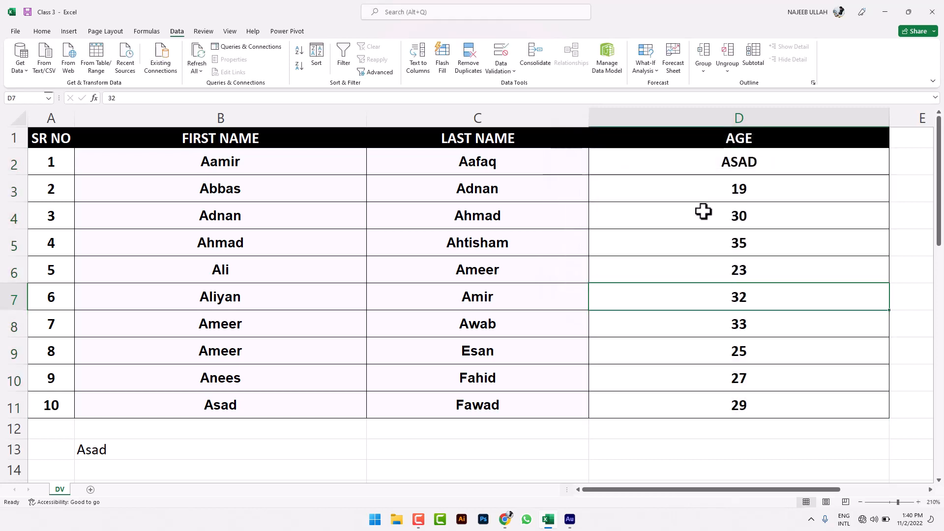
pyautogui.click(730, 239)
pyautogui.write('2')
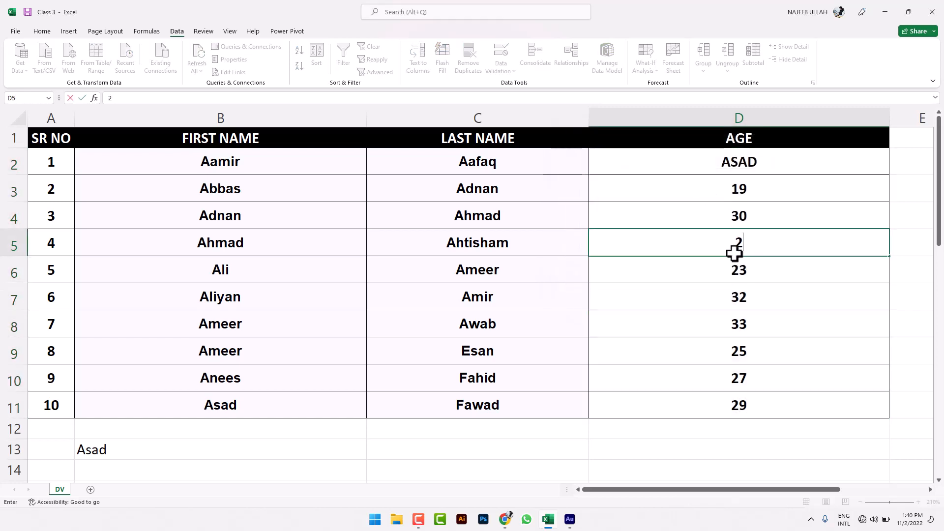
pyautogui.write('3')
# - Try to enter the age 32 in cell D6, and discard the entry
pyautogui.click(746, 273)
pyautogui.write('32')
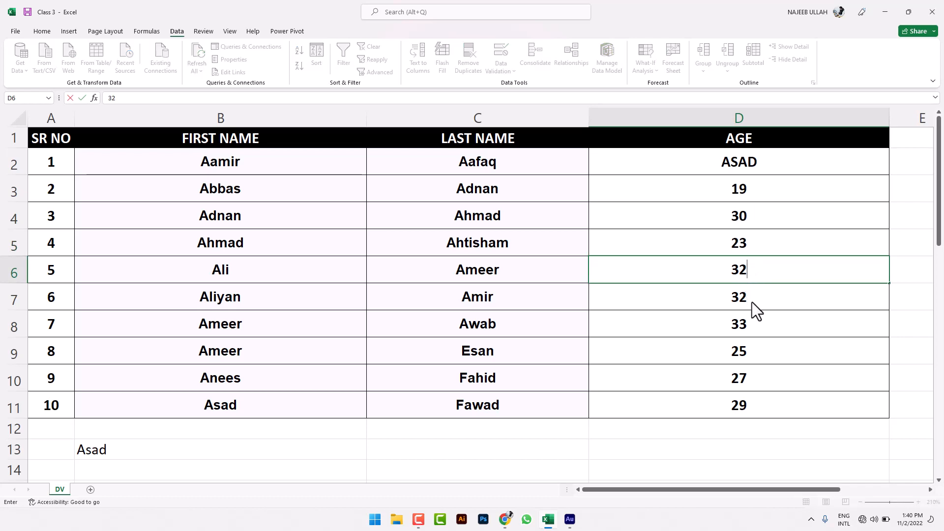
pyautogui.press('Return')
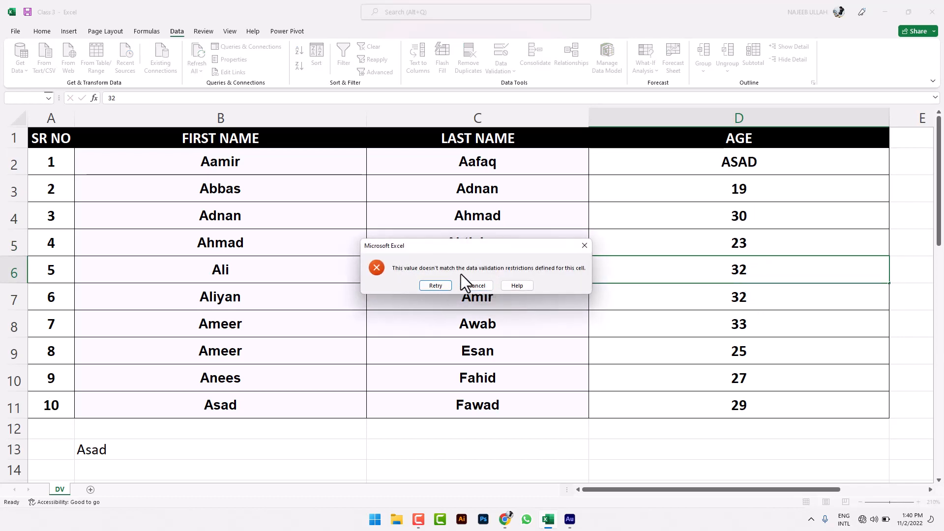
pyautogui.click(477, 285)
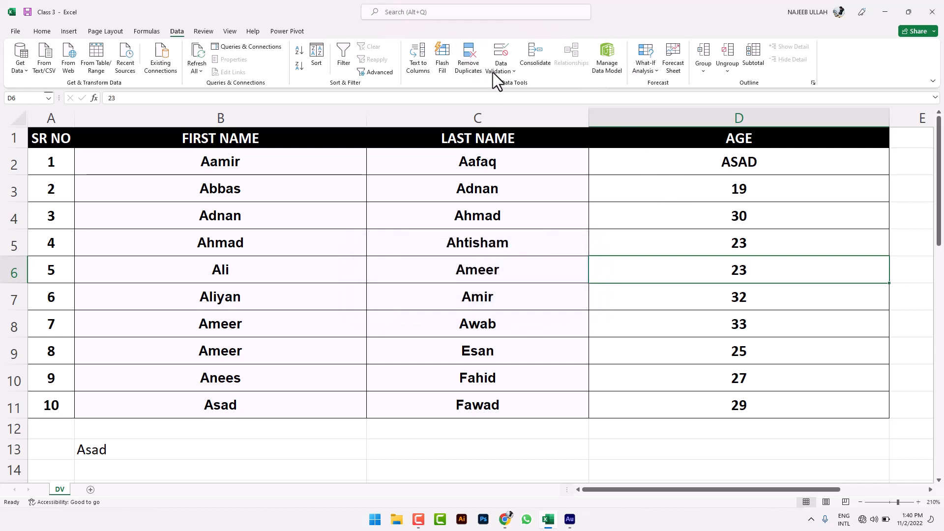
# - Try the Warning and Information error alert styles for cell D6's data validation, and set the style back to Stop
pyautogui.click(501, 59)
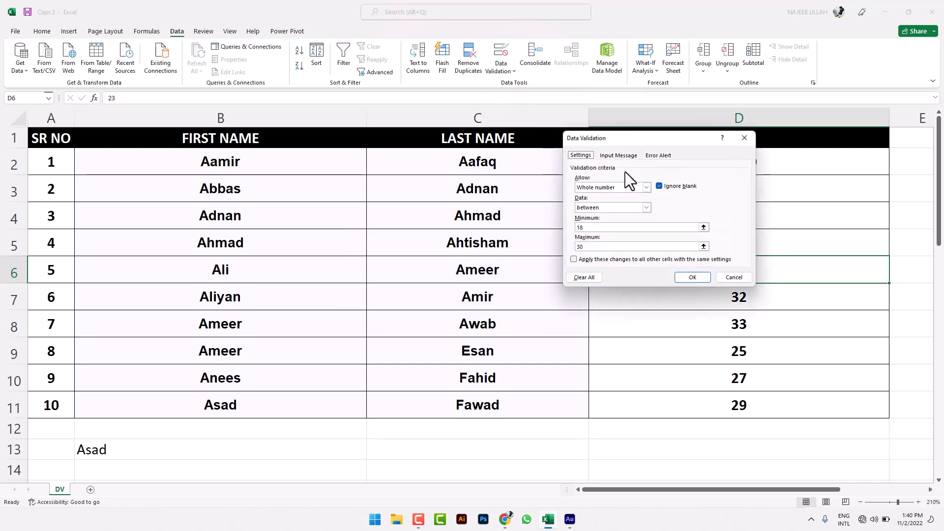
pyautogui.click(653, 155)
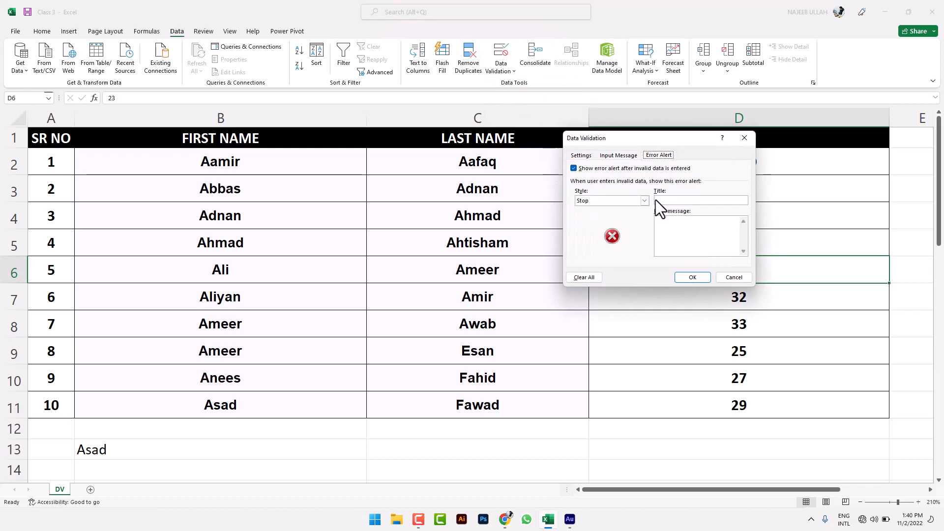
pyautogui.click(620, 206)
pyautogui.click(619, 209)
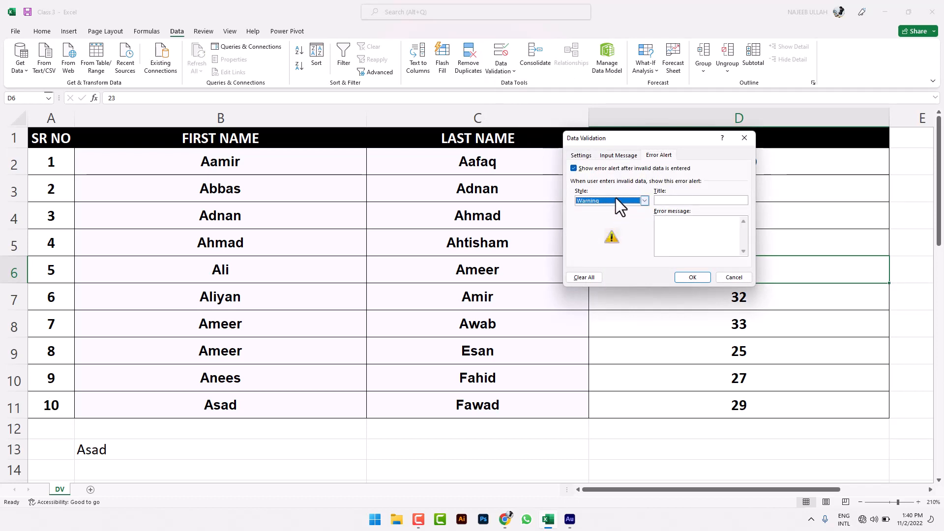
pyautogui.click(617, 202)
pyautogui.click(613, 220)
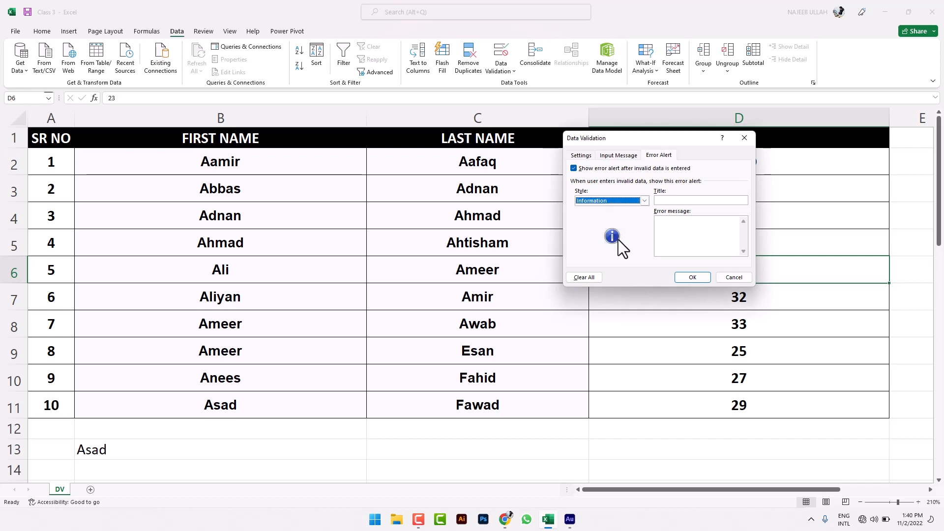
pyautogui.click(611, 203)
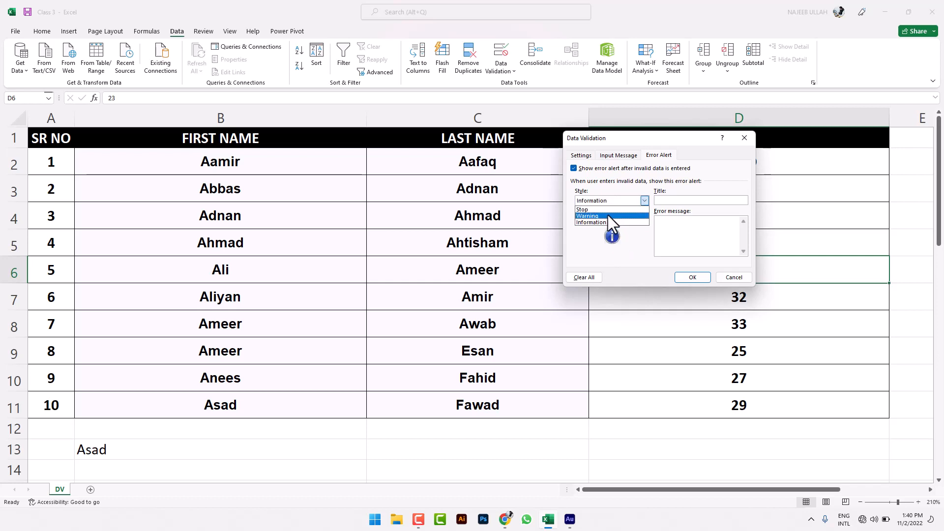
pyautogui.click(610, 216)
pyautogui.click(604, 201)
pyautogui.click(606, 209)
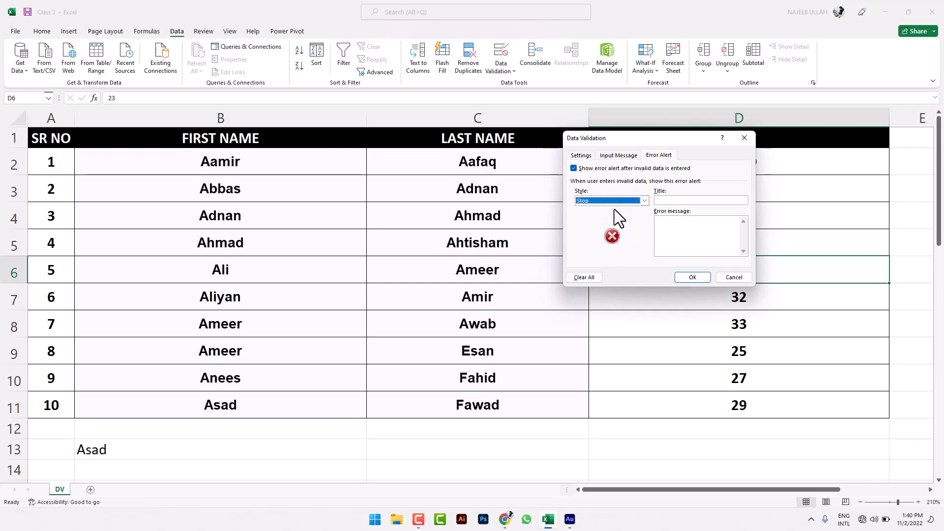
# - Set the error alert title to "Age is not Correct" and its message to "your age is not correct", and apply them to cell D6
pyautogui.click(673, 202)
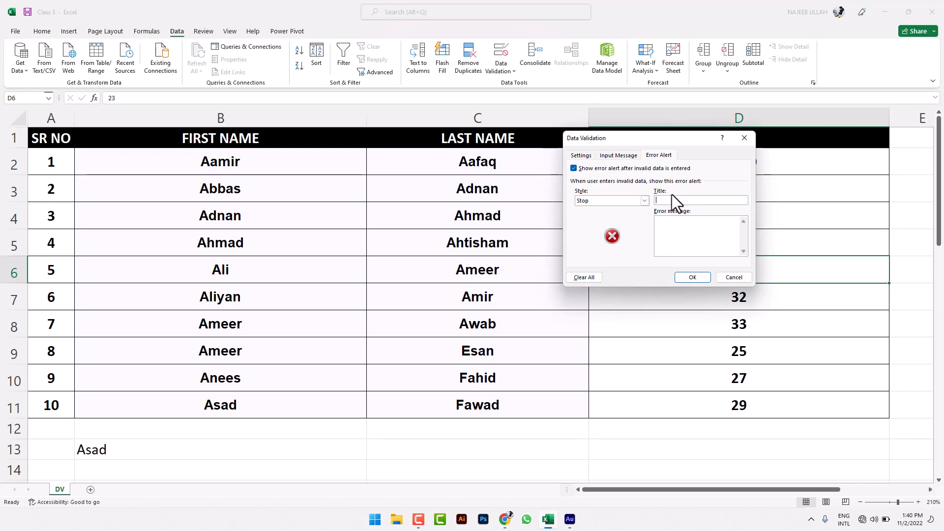
pyautogui.write('V')
pyautogui.write('ge is')
pyautogui.write(' not ')
pyautogui.write('Corrwc')
pyautogui.press('BackSpace')
pyautogui.press('BackSpace')
pyautogui.write('e')
pyautogui.write('e is not correct')
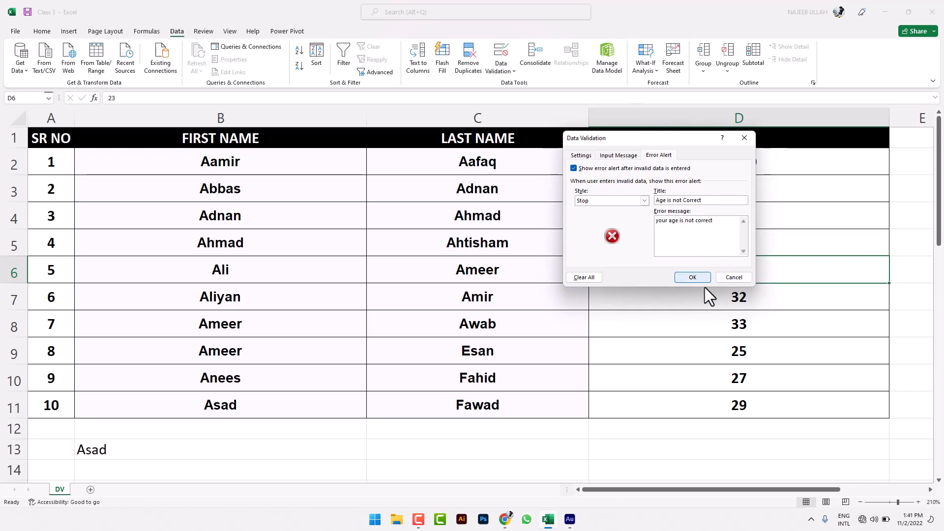
pyautogui.click(692, 278)
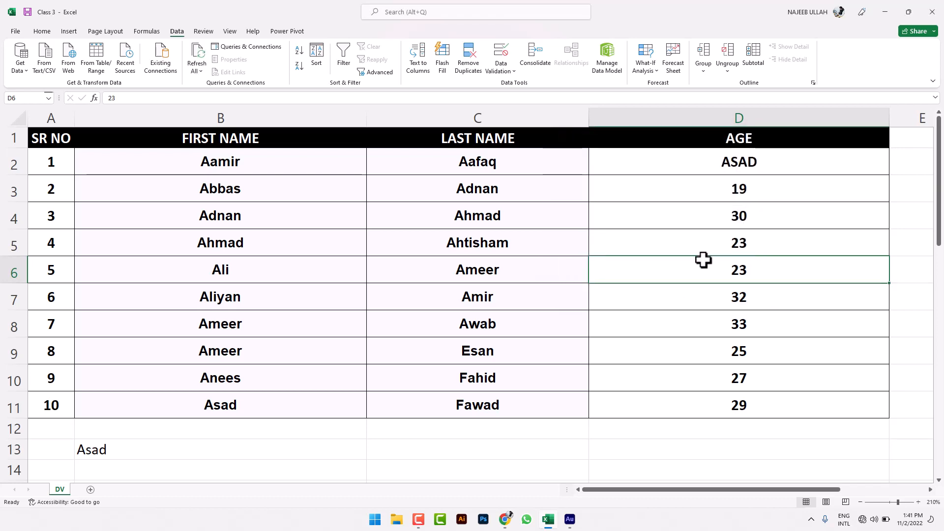
# - Try to enter the age 35 in cell D6, and discard the entry
pyautogui.press('F2')
pyautogui.press('BackSpace')
pyautogui.press('BackSpace')
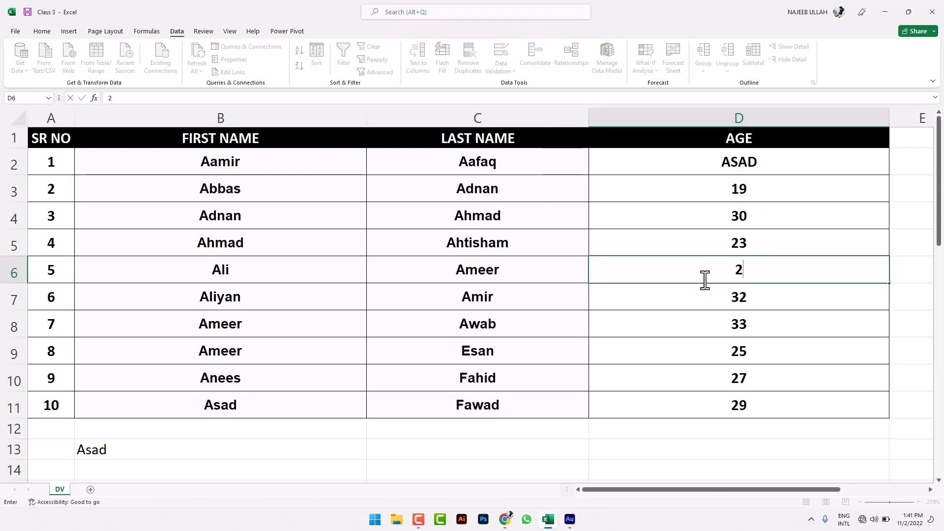
pyautogui.write('35')
pyautogui.press('Return')
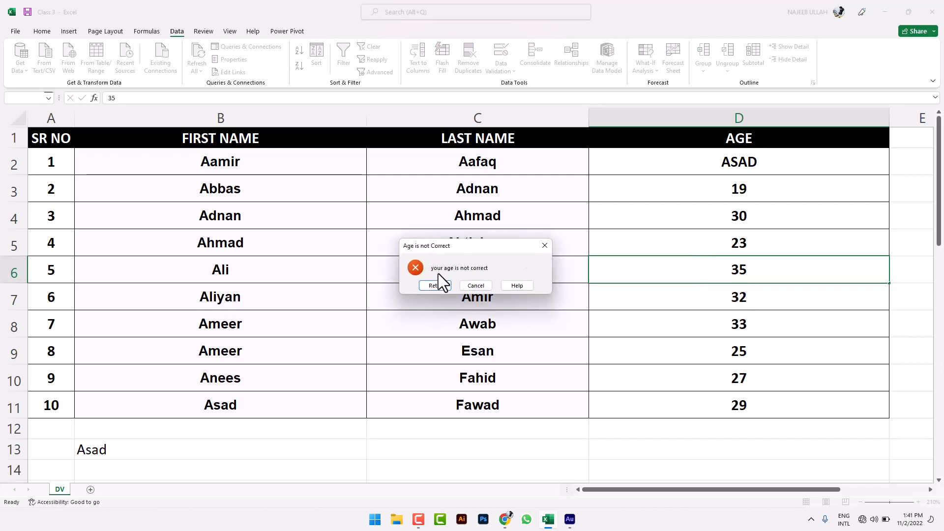
pyautogui.click(473, 286)
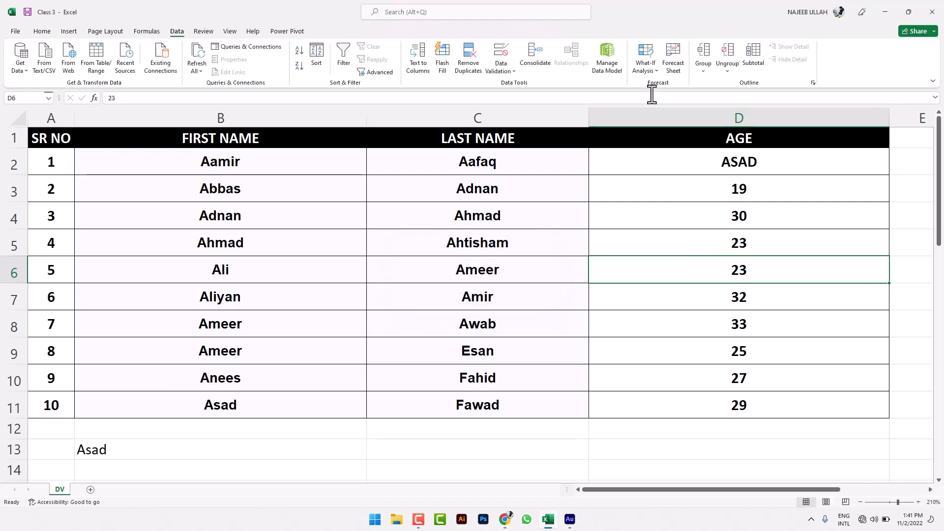
# - Clear all data validation settings from cell D6
pyautogui.click(510, 74)
pyautogui.click(513, 81)
pyautogui.click(596, 277)
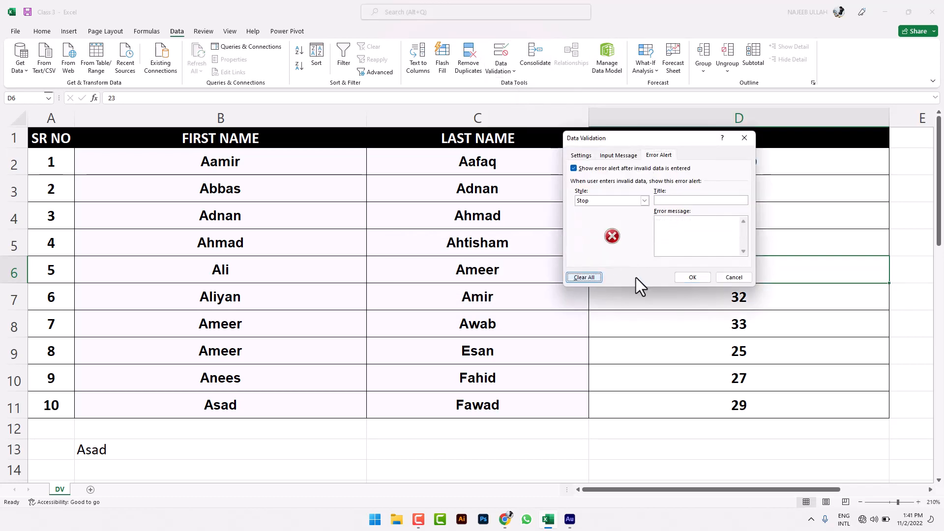
pyautogui.click(690, 277)
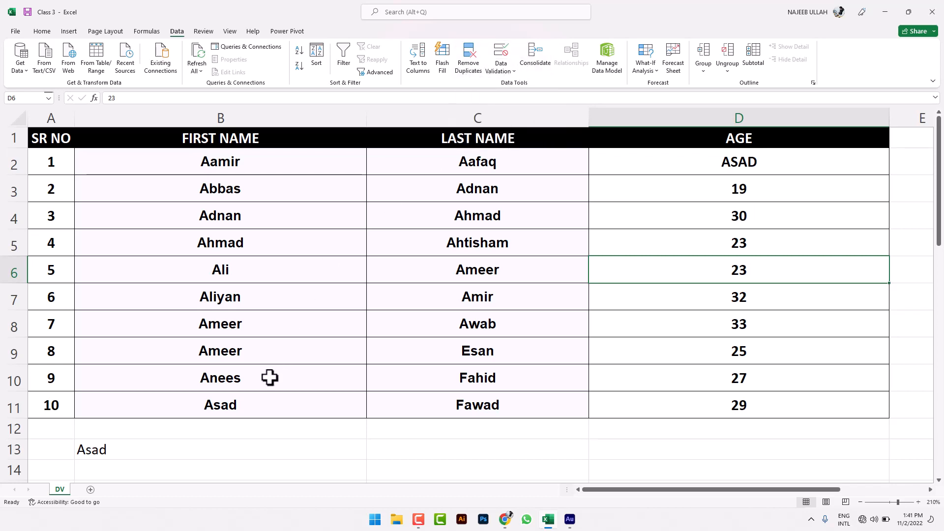
# - Delete the leftover text in cell B13 below the table
pyautogui.scroll(-2, 231, 408)
pyautogui.click(172, 310)
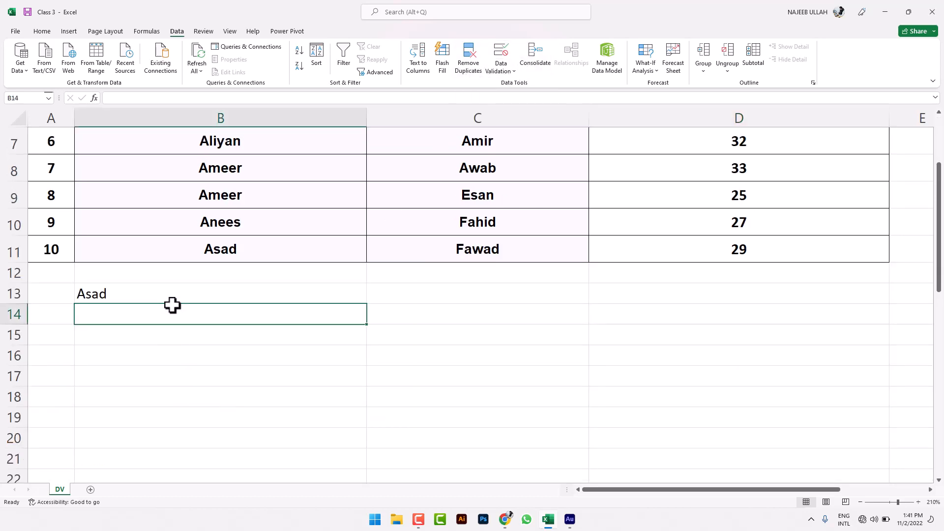
pyautogui.click(166, 282)
pyautogui.click(174, 294)
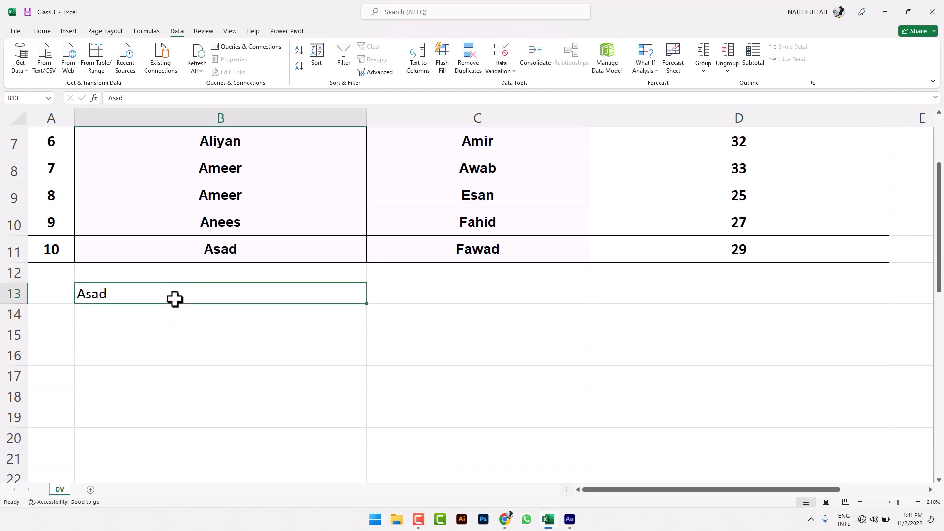
pyautogui.press('Delete')
# - Copy the first and last name from B5:C5 into row 12, starting at cell B12
pyautogui.scroll(2, 256, 295)
pyautogui.click(297, 255)
pyautogui.keyDown('shift'); pyautogui.click(472, 244); pyautogui.keyUp('shift')
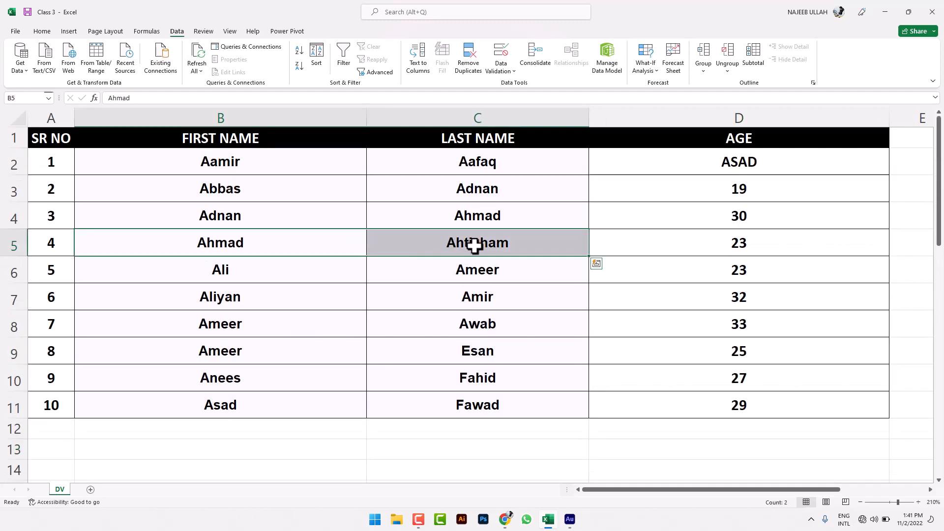
pyautogui.hotkey('ctrl', 'c')
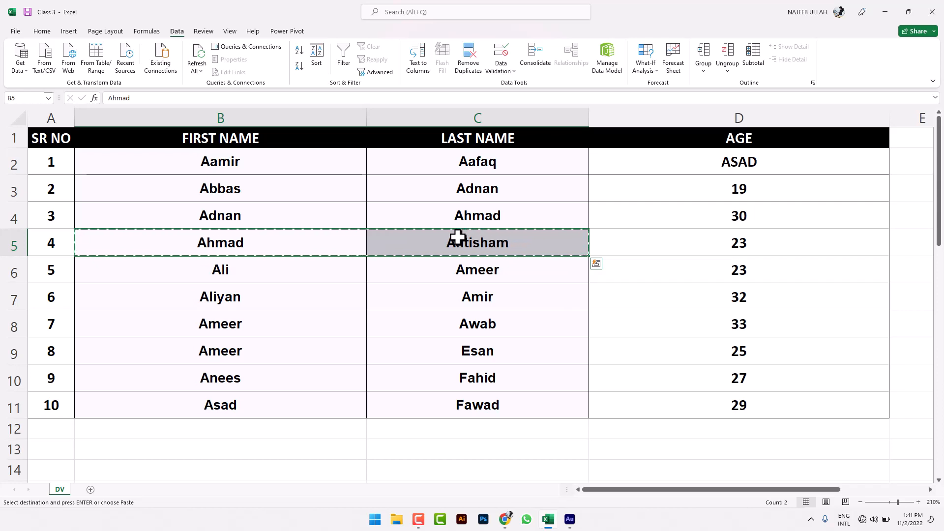
pyautogui.click(285, 438)
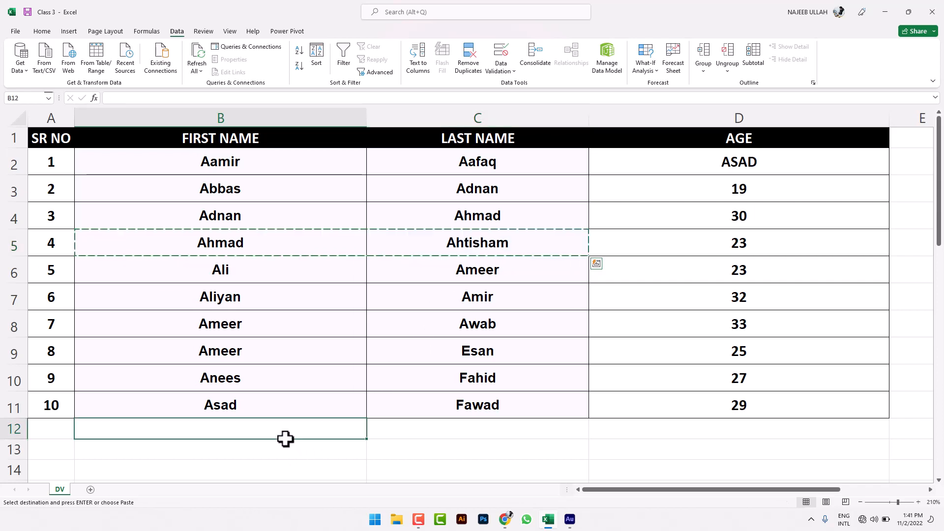
pyautogui.hotkey('ctrl', 'v')
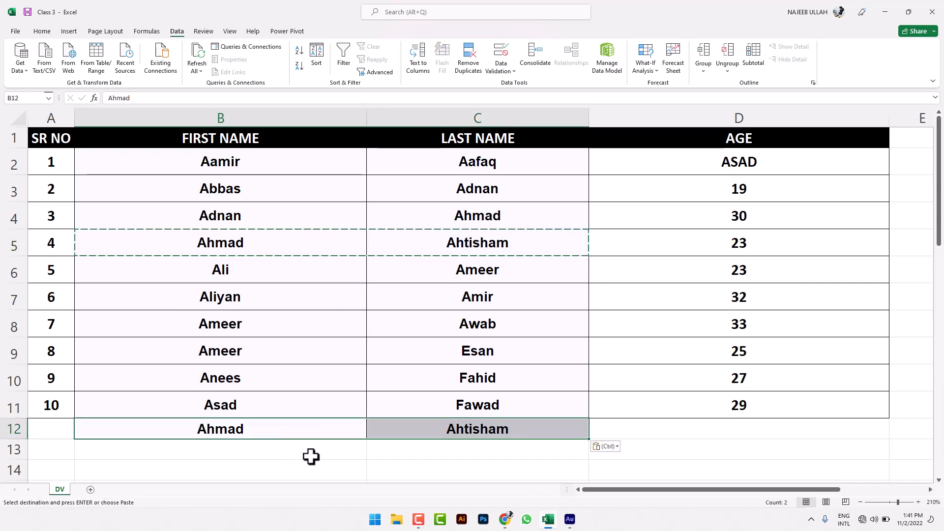
pyautogui.click(333, 466)
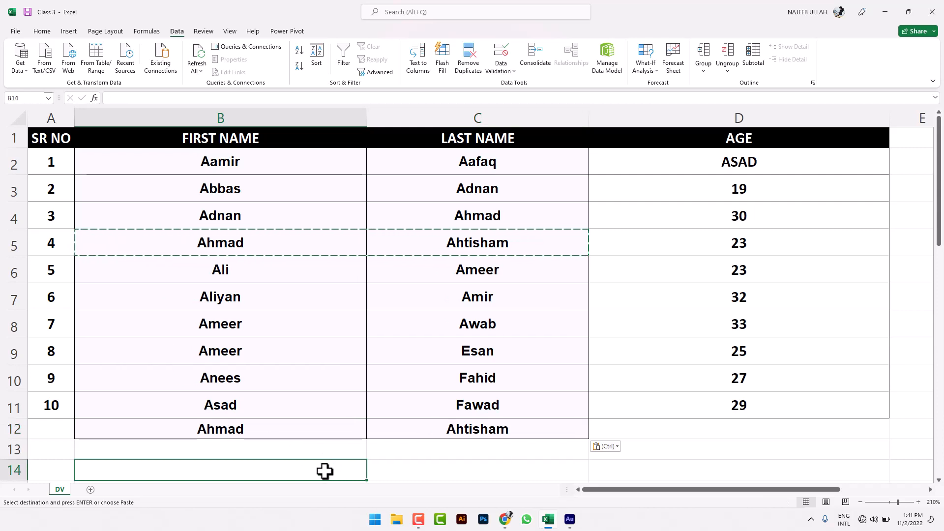
pyautogui.doubleClick(325, 471)
pyautogui.click(398, 462)
# - Complete row 12 with serial number 11 in cell A12 and age 22 in cell D12
pyautogui.click(53, 430)
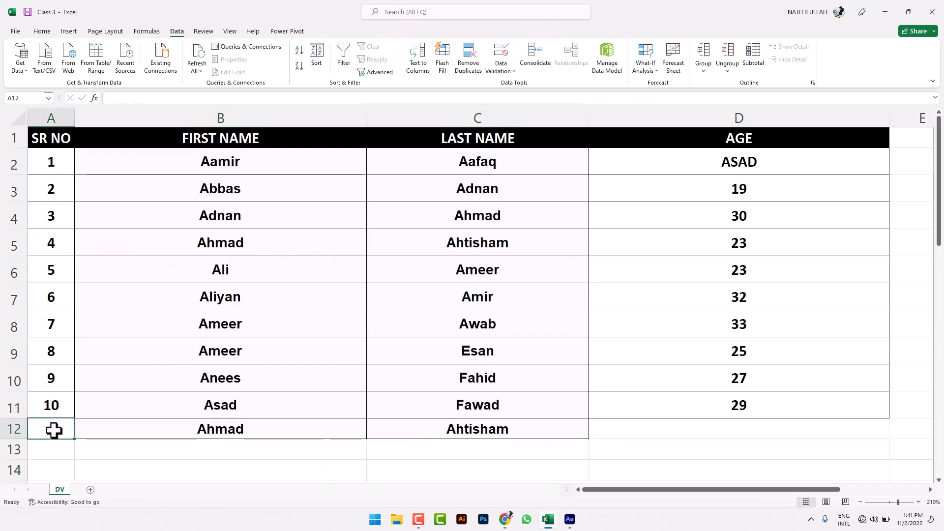
pyautogui.write('11')
pyautogui.click(173, 454)
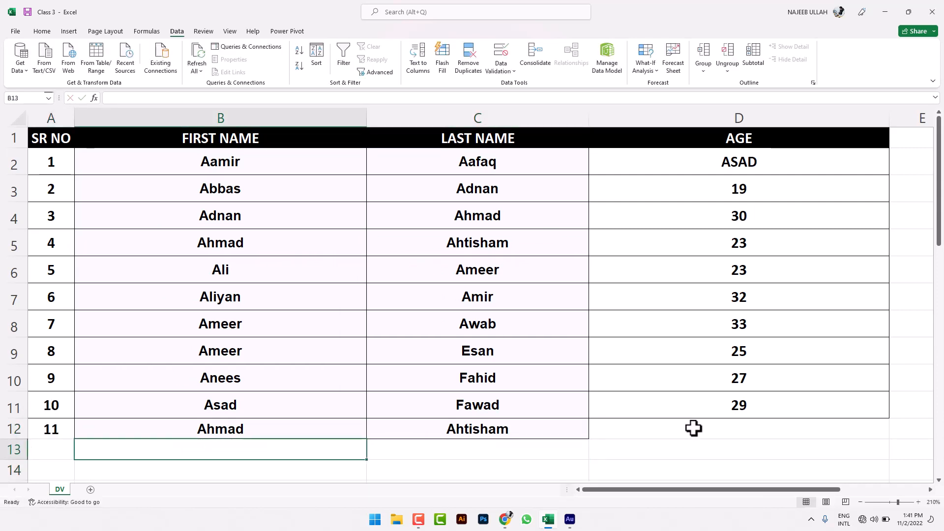
pyautogui.click(692, 429)
pyautogui.write('22')
pyautogui.press('Return')
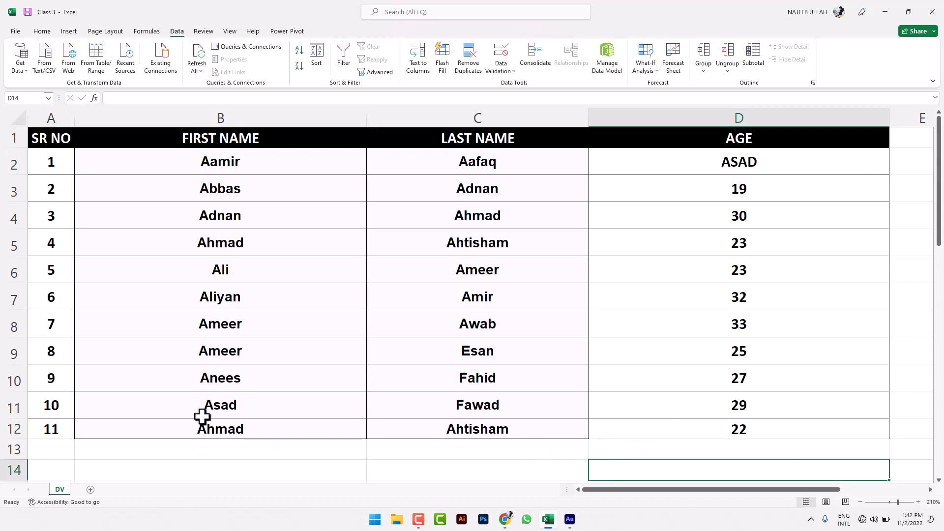
# - Apply All Borders to the new table row A12:D12
pyautogui.moveTo(59, 431); pyautogui.dragTo(643, 426)
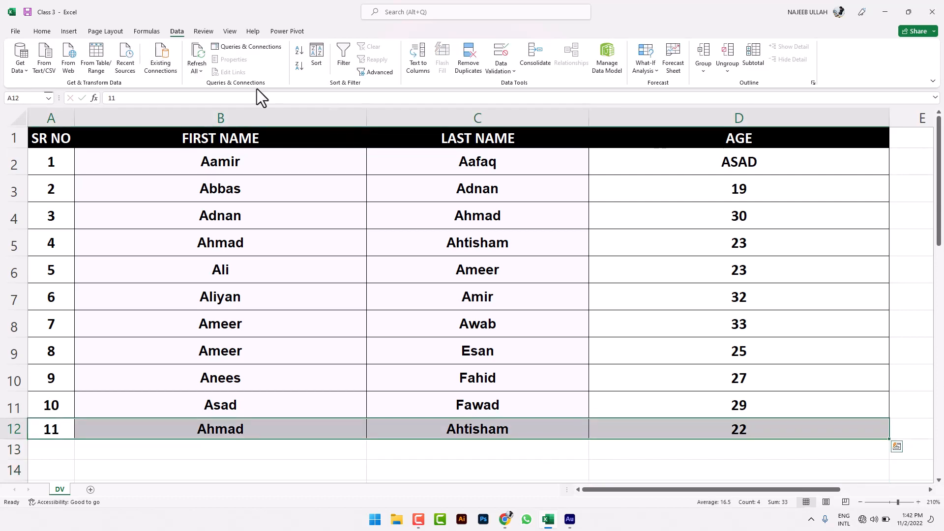
pyautogui.click(42, 31)
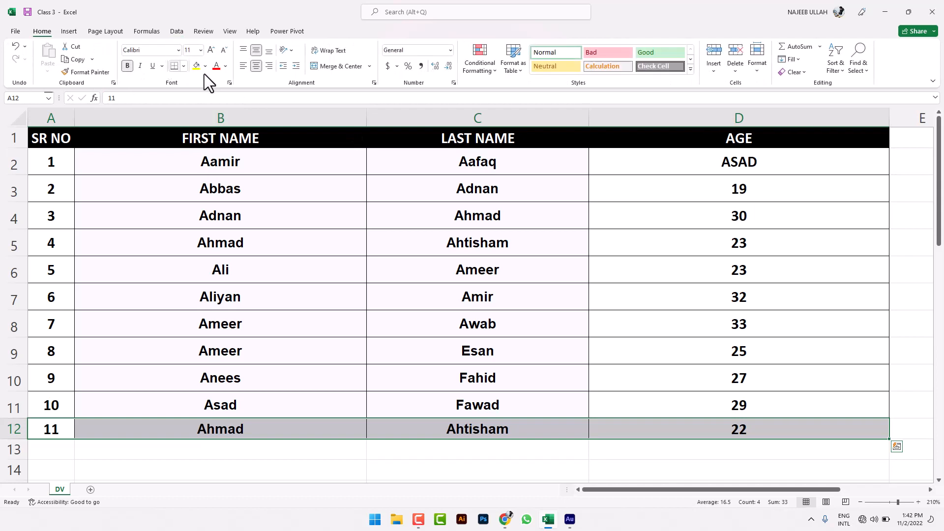
pyautogui.click(184, 66)
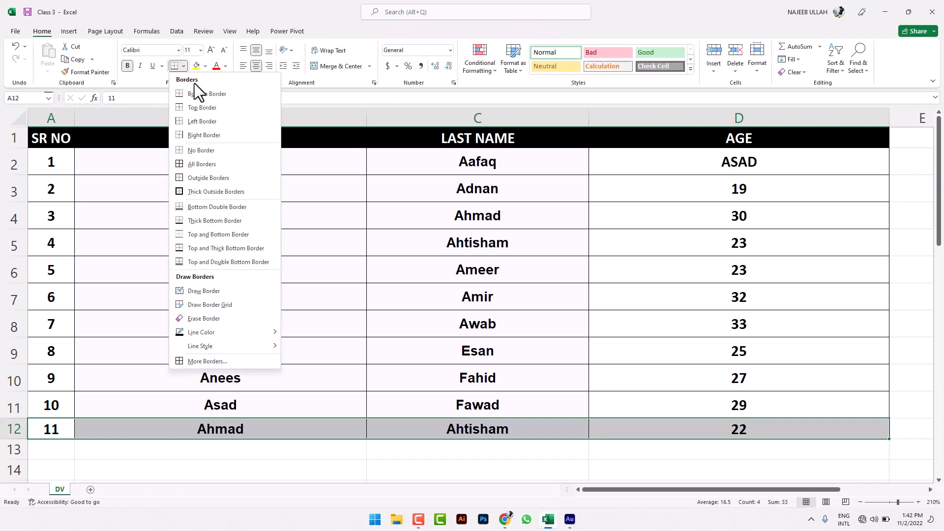
pyautogui.click(212, 165)
pyautogui.click(388, 318)
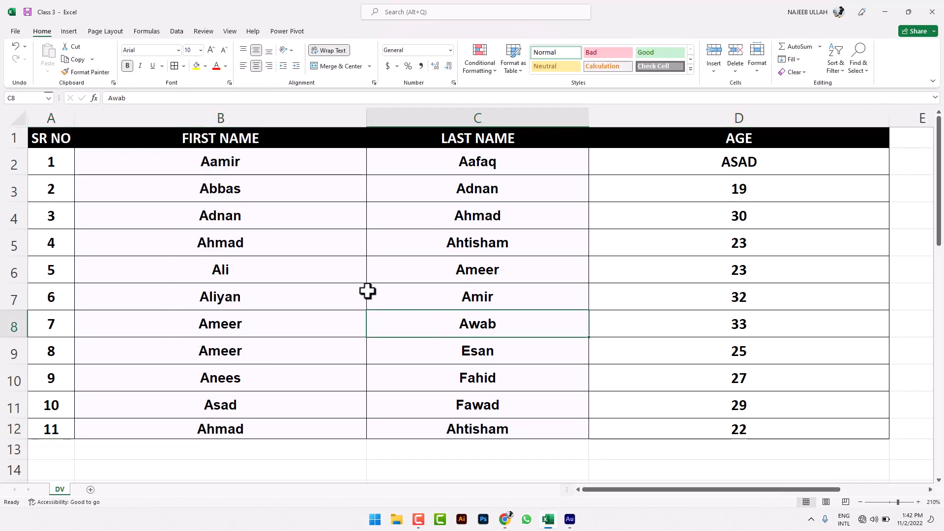
# - Remove duplicate records from the name and age range B2:D12, treating its first row as headers
pyautogui.moveTo(221, 161); pyautogui.dragTo(639, 430)
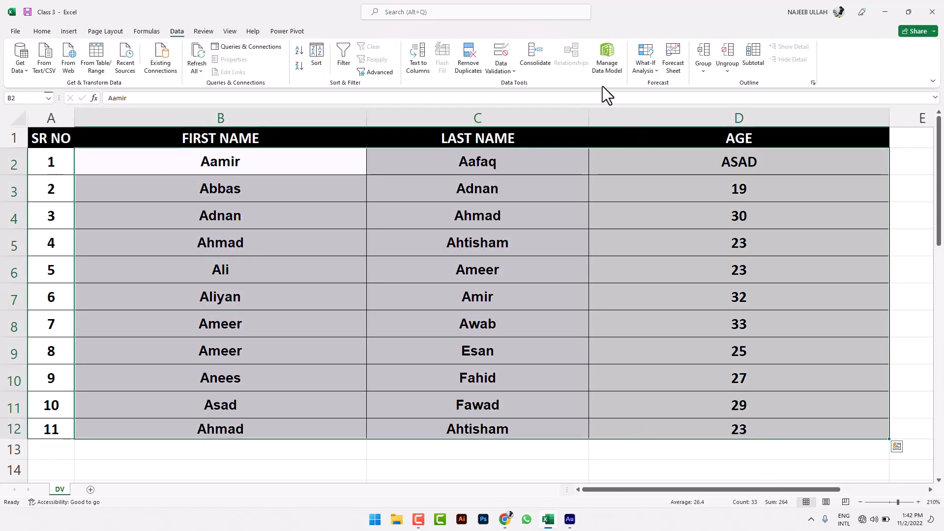
pyautogui.press('Return')
pyautogui.click(464, 61)
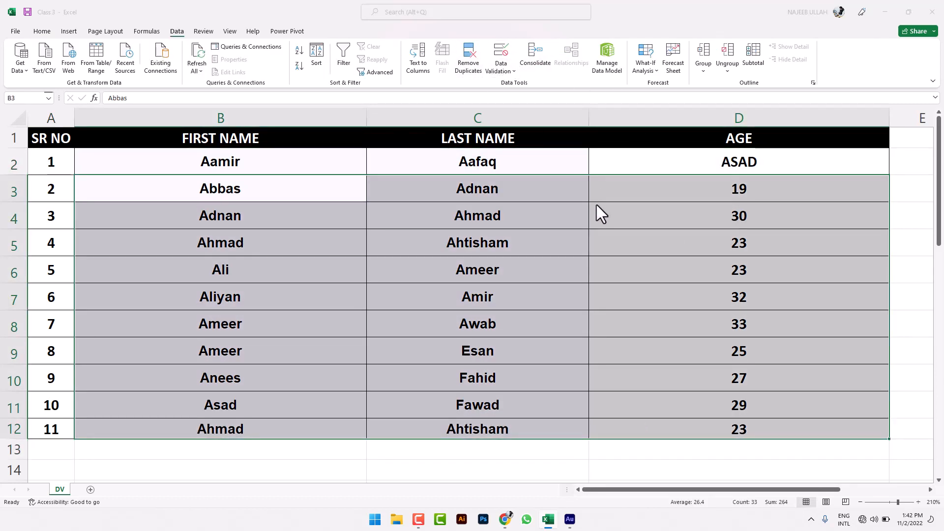
pyautogui.click(710, 273)
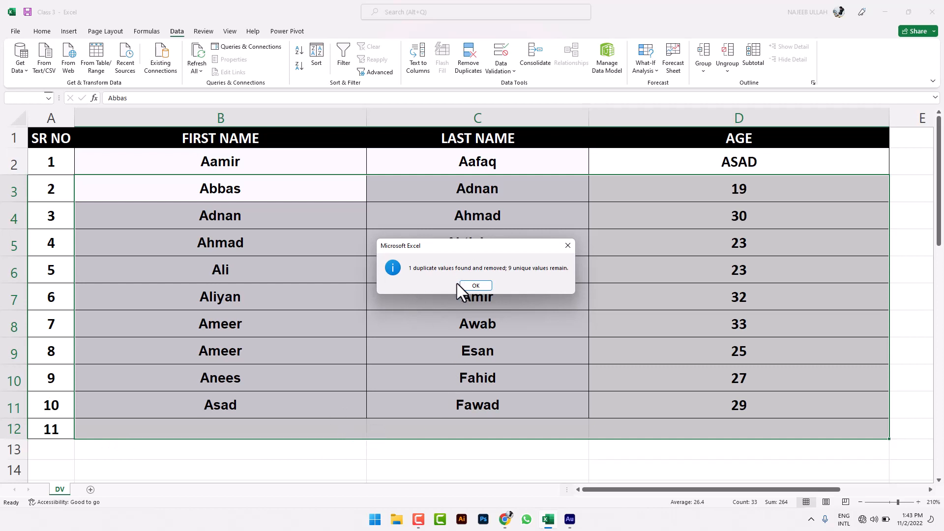
pyautogui.click(475, 288)
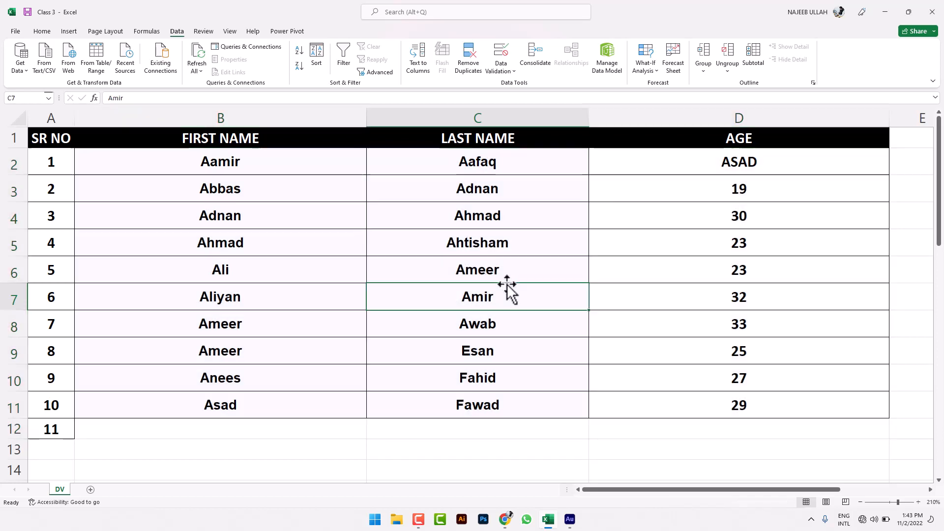
pyautogui.click(507, 288)
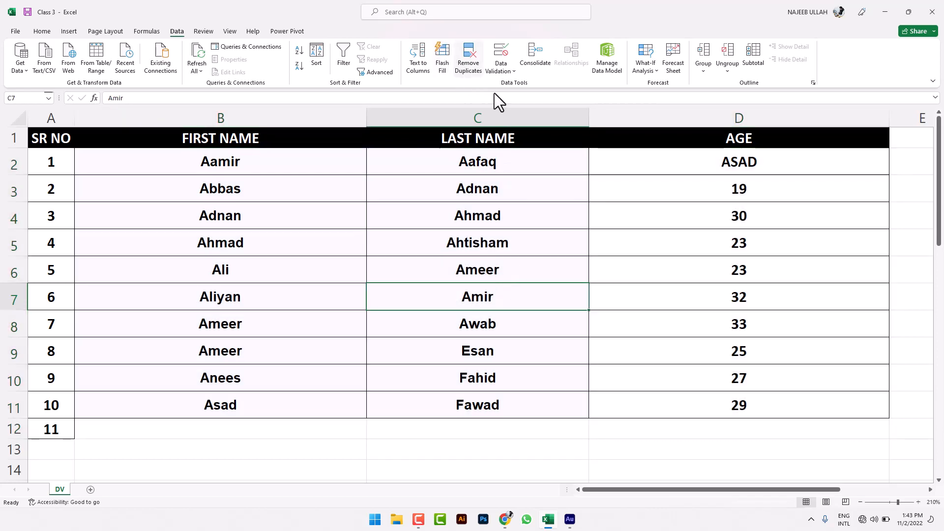
# - Clear the contents of the AGE cells D2:D11
pyautogui.moveTo(647, 162); pyautogui.dragTo(661, 402)
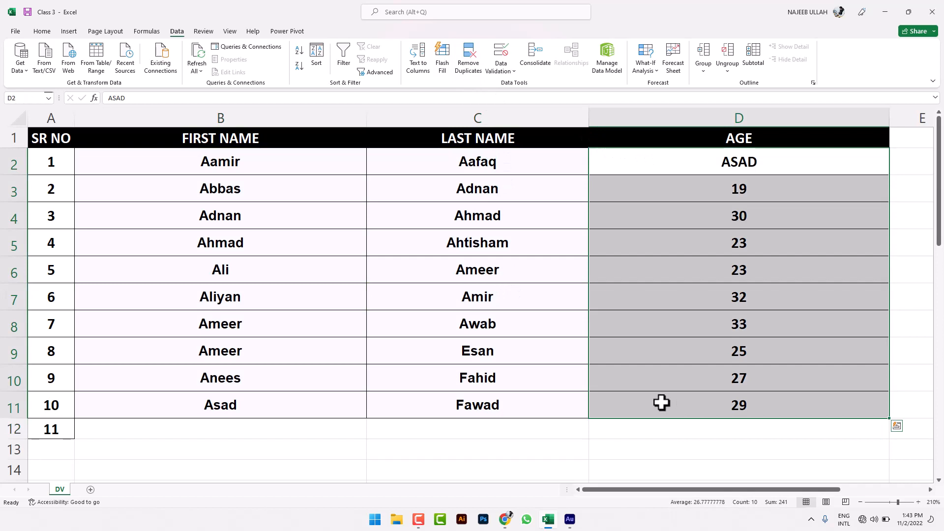
pyautogui.press('Delete')
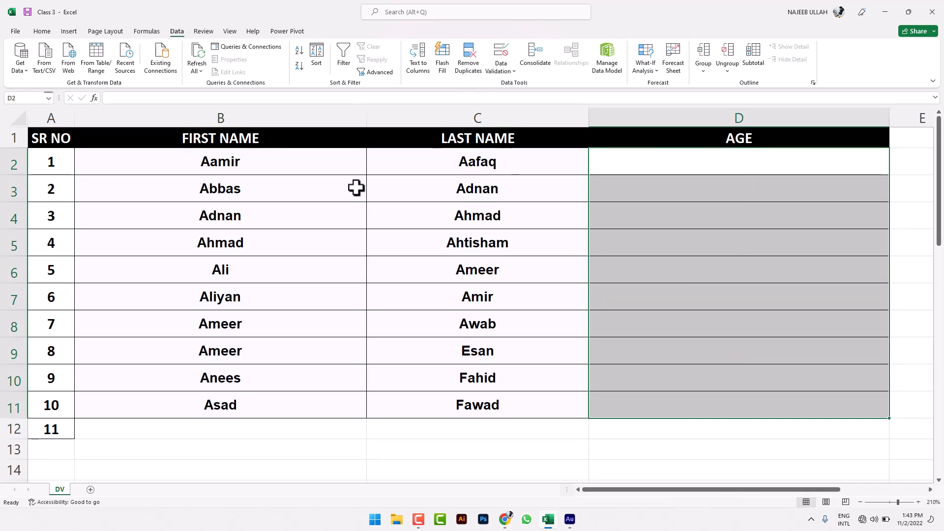
pyautogui.click(42, 31)
pyautogui.click(792, 59)
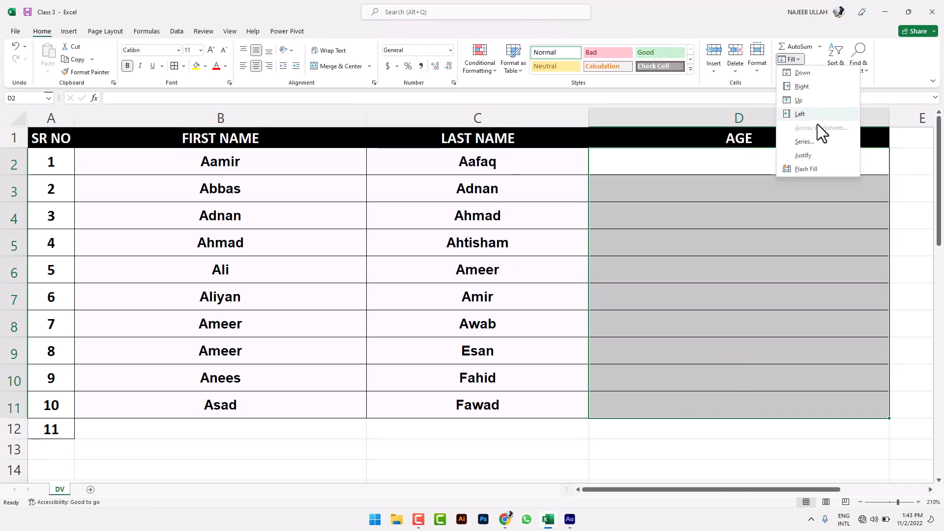
pyautogui.click(176, 31)
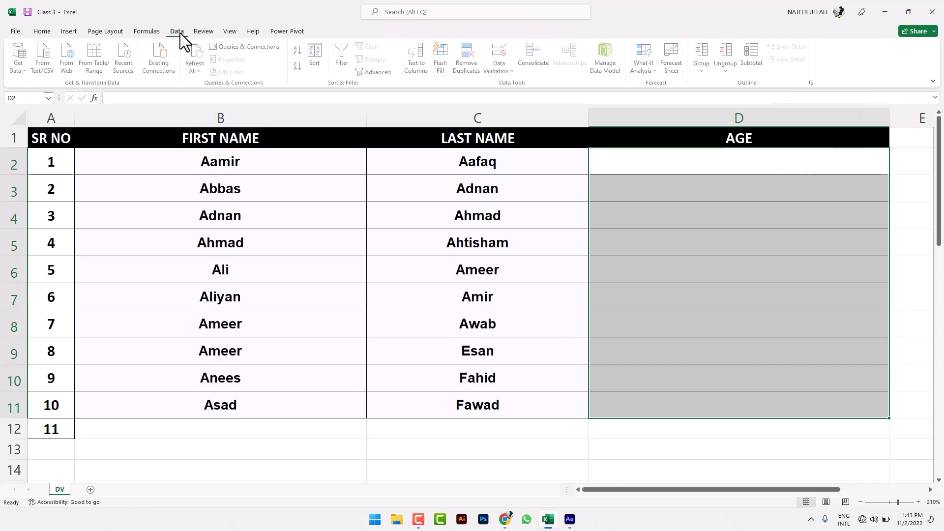
pyautogui.click(629, 230)
# - Try to enter the start of the first name from row 2 in cell D2, and discard the entry
pyautogui.click(655, 167)
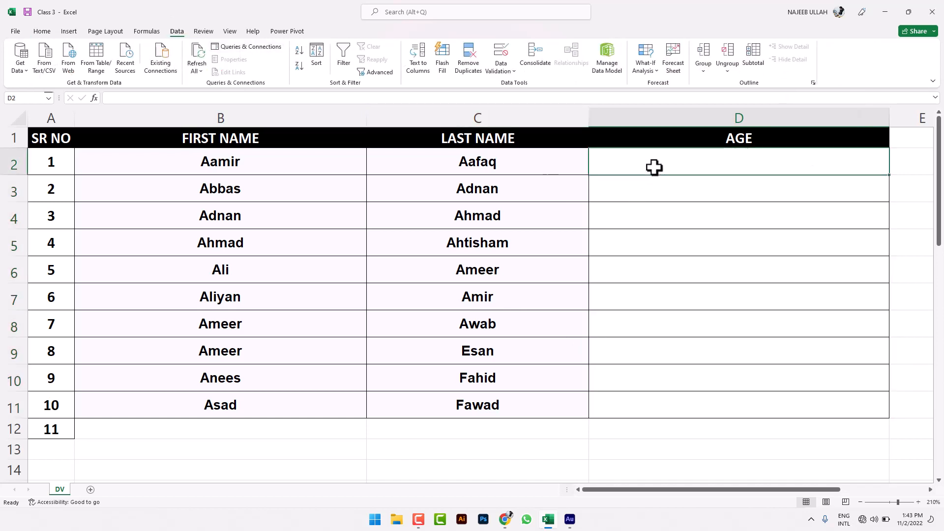
pyautogui.write('A')
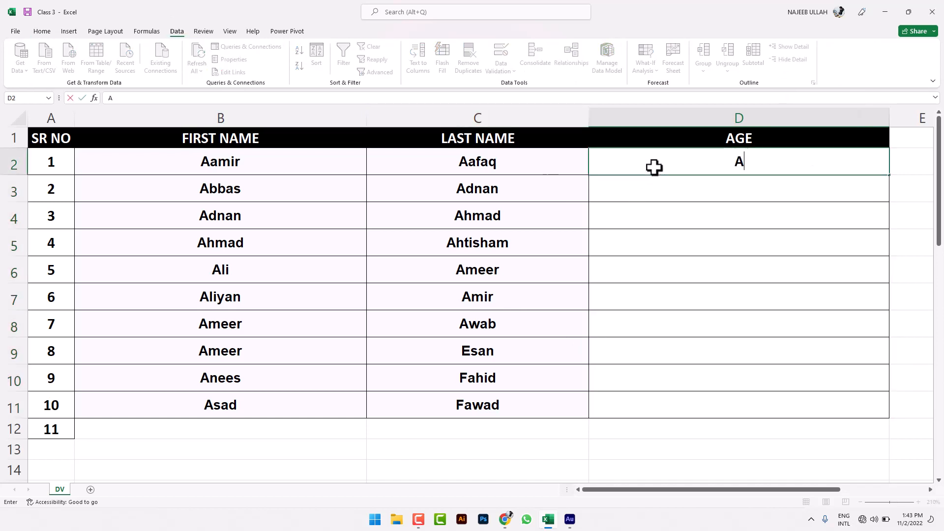
pyautogui.write('ami')
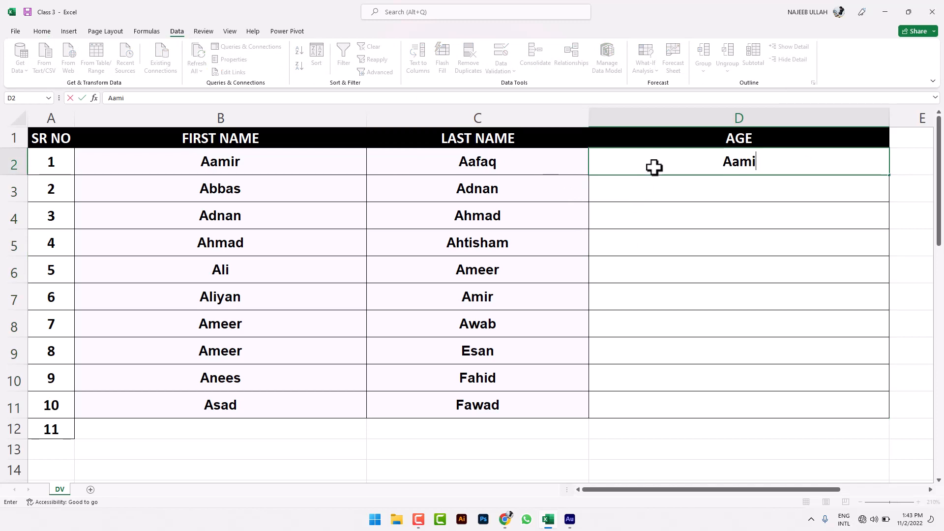
pyautogui.press('Return')
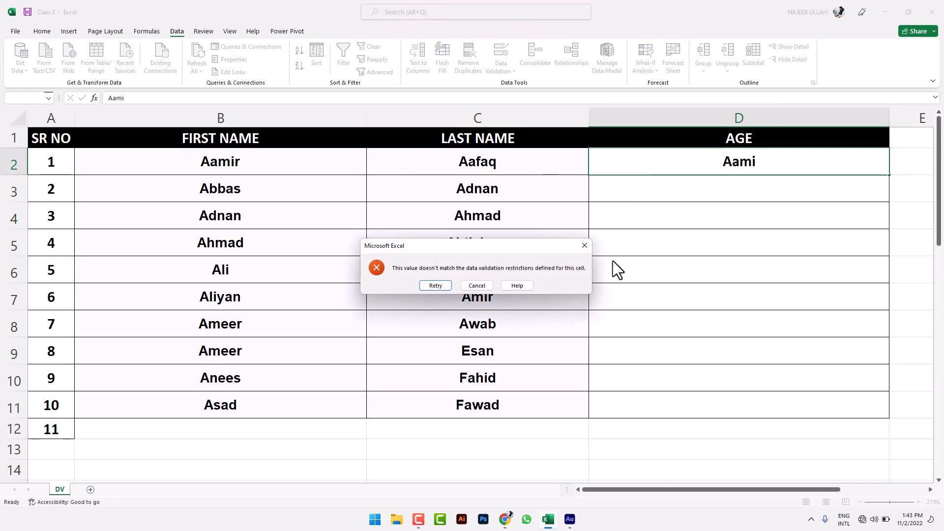
pyautogui.click(487, 286)
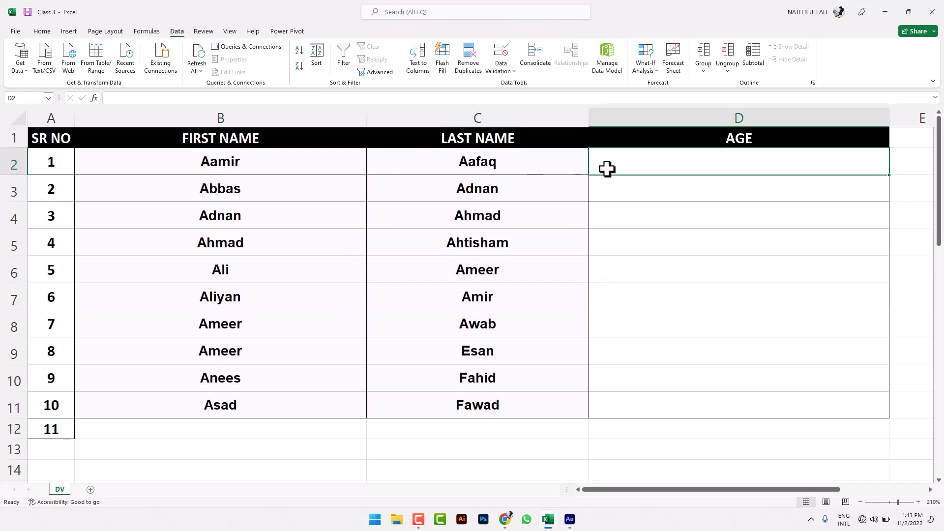
# - Erase the existing data validation settings from the AGE cells D2:D11
pyautogui.moveTo(607, 168); pyautogui.dragTo(624, 394)
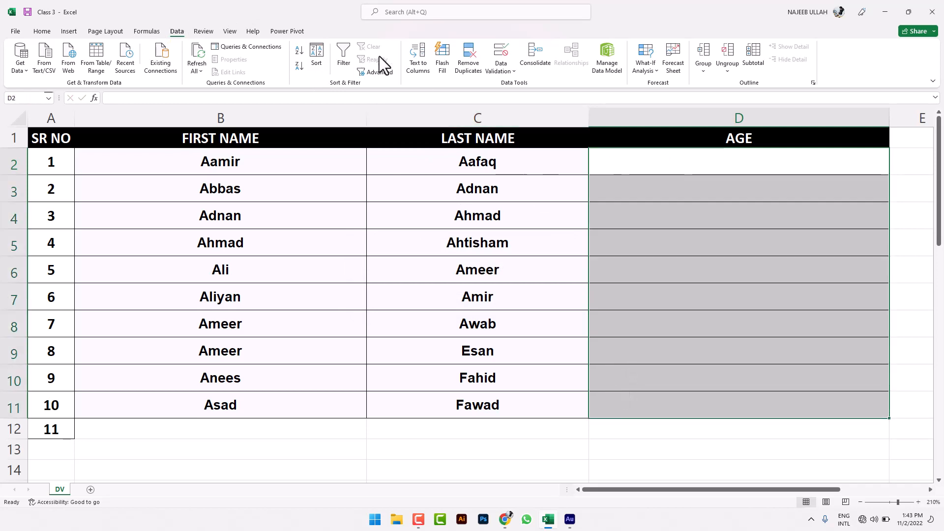
pyautogui.click(501, 70)
pyautogui.click(501, 91)
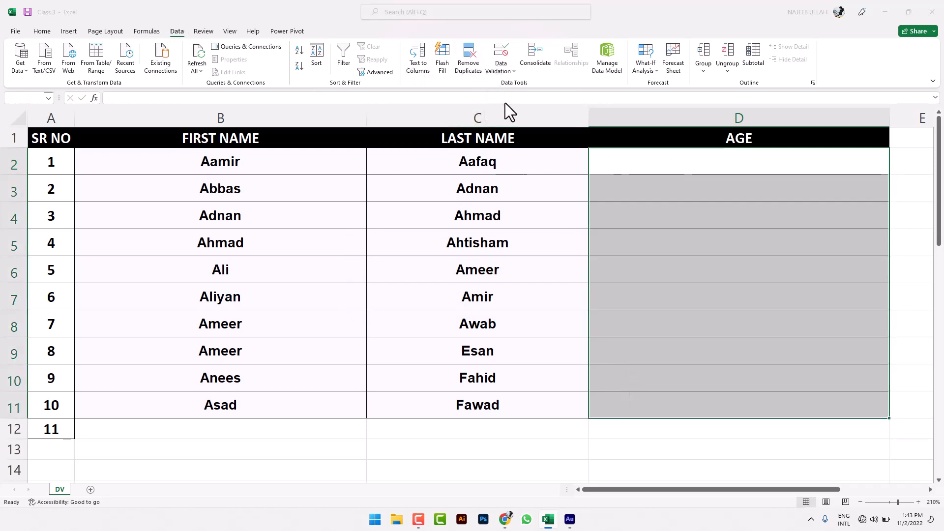
pyautogui.click(468, 288)
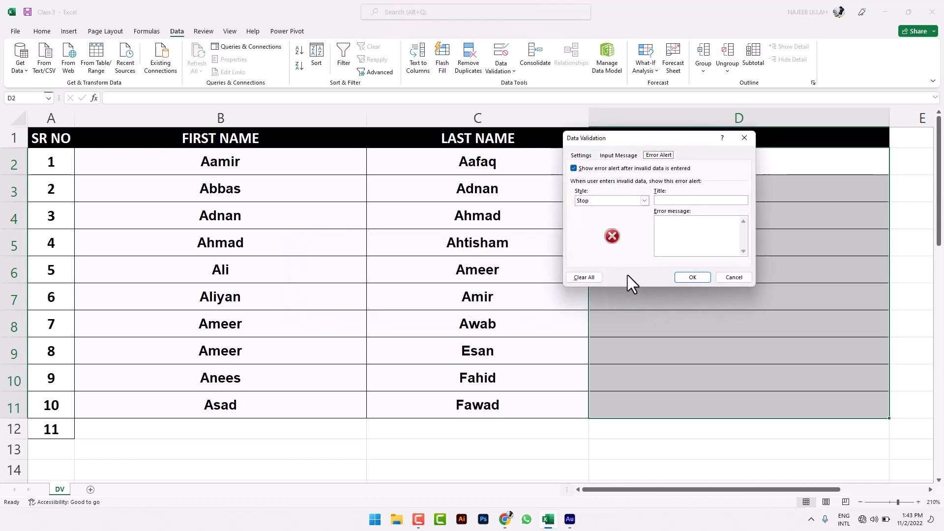
pyautogui.click(587, 156)
pyautogui.click(687, 280)
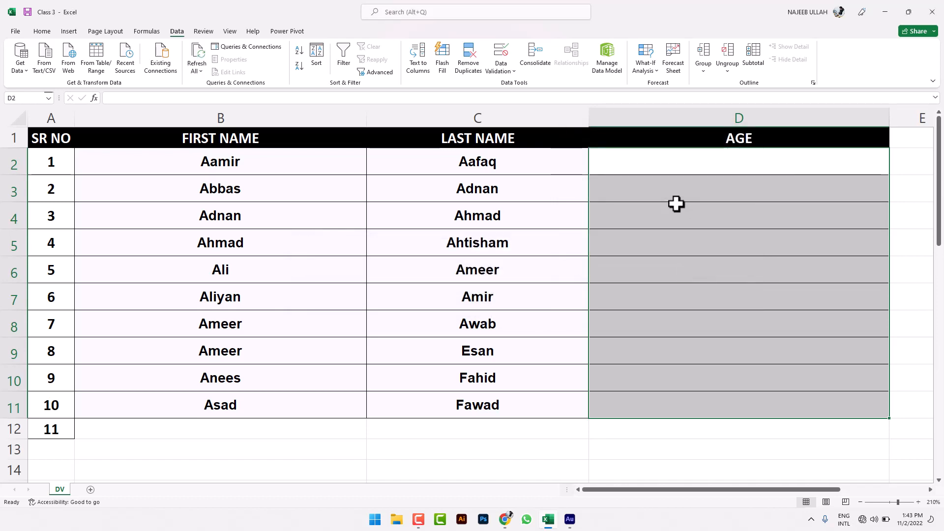
# - Change the column D header in D1 from AGE to FULL NAME
pyautogui.click(671, 165)
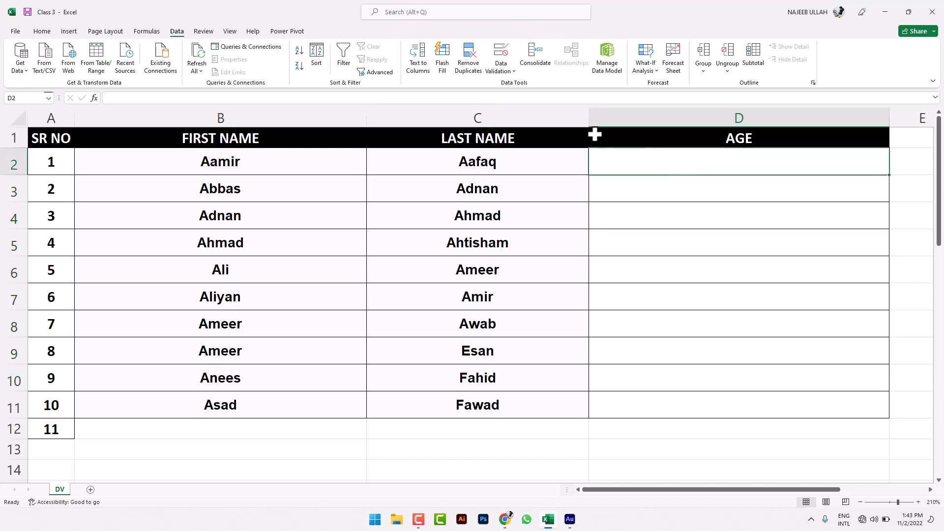
pyautogui.click(709, 138)
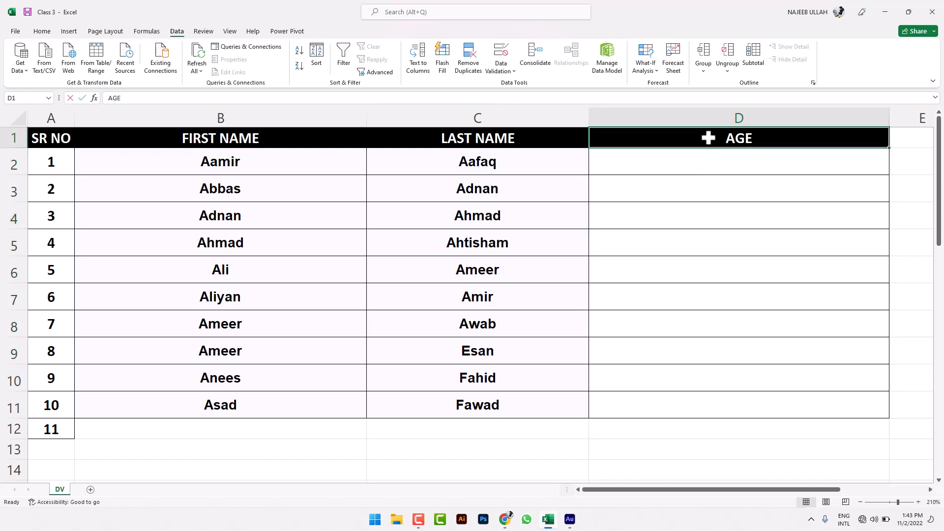
pyautogui.write('FULL NAME')
pyautogui.press('Return')
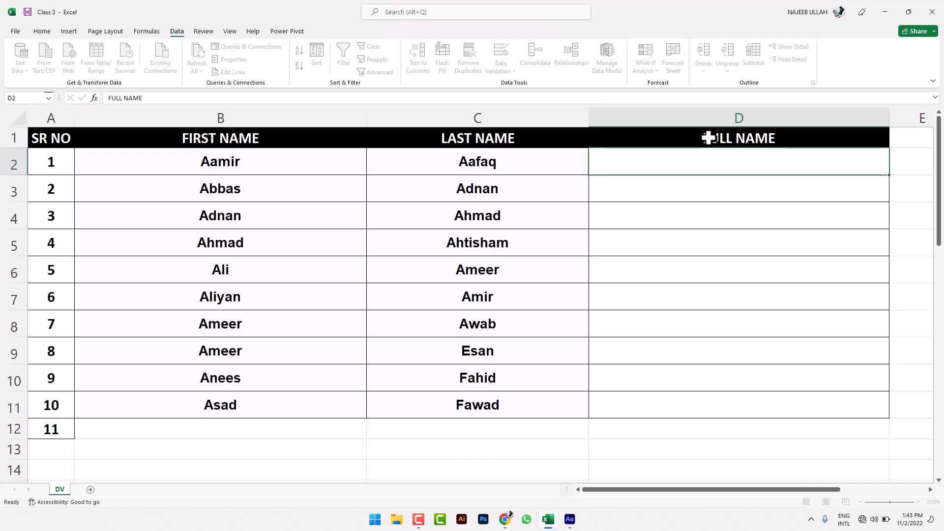
# - Enter row 2's first and last name, separated by a space, in D2 and Flash Fill the FULL NAME column from it
pyautogui.write('Aam')
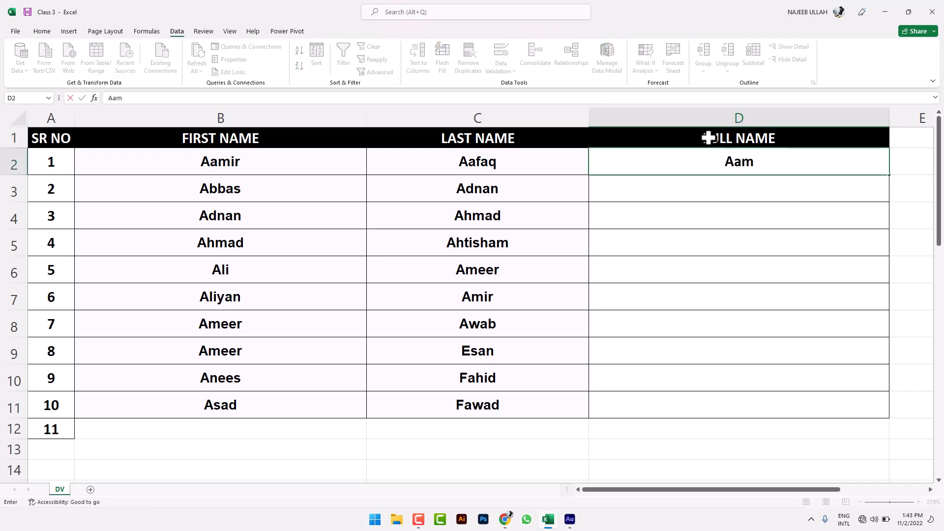
pyautogui.write('ir Aafa')
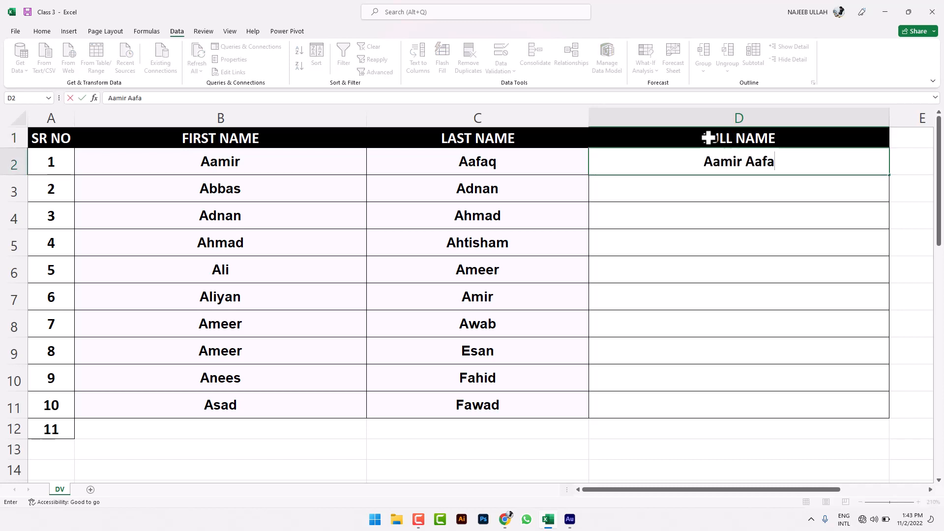
pyautogui.write('q')
pyautogui.click(795, 220)
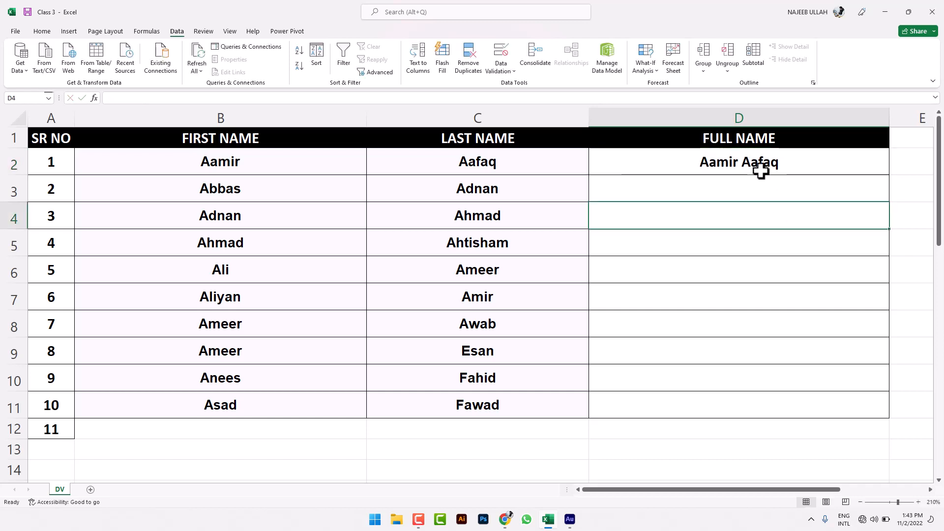
pyautogui.click(760, 171)
pyautogui.click(448, 60)
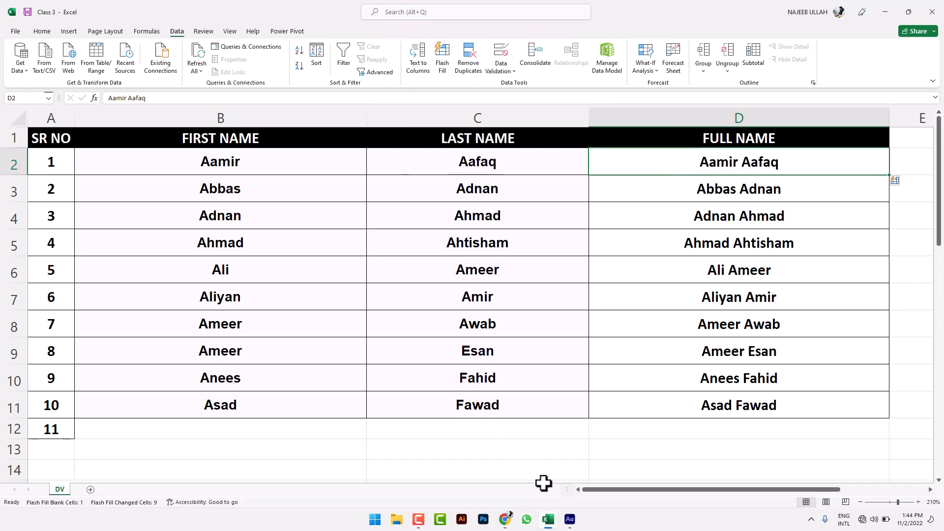
# - Open Word and generate a paragraph of sample text with =rand(1) in a new document
pyautogui.click(375, 519)
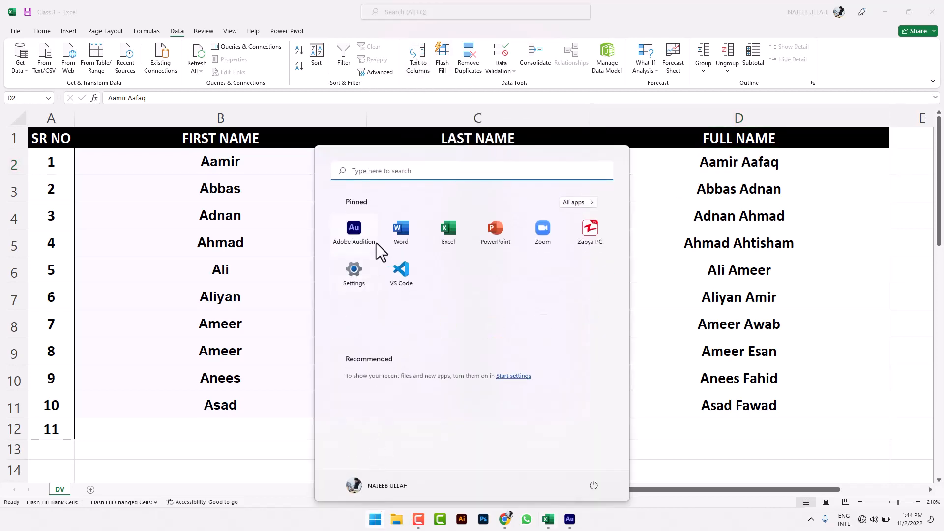
pyautogui.click(394, 239)
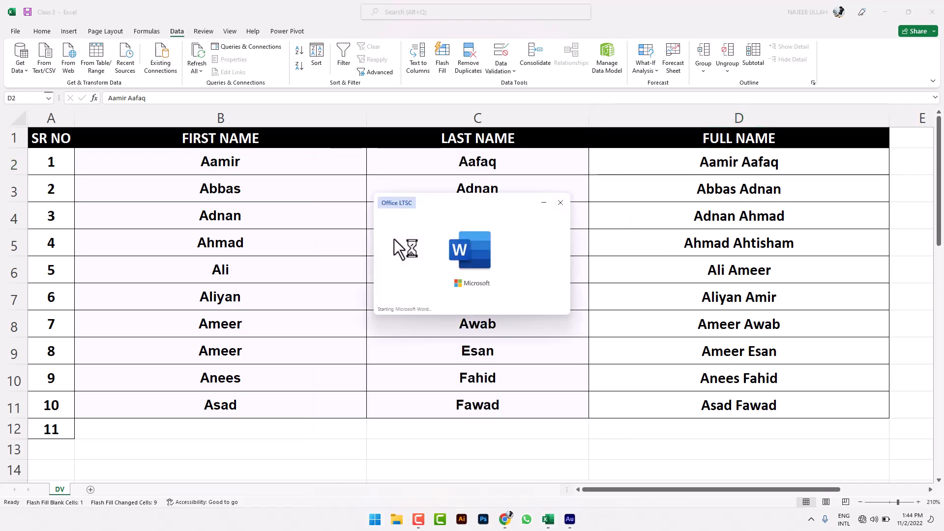
pyautogui.write('=rand(1')
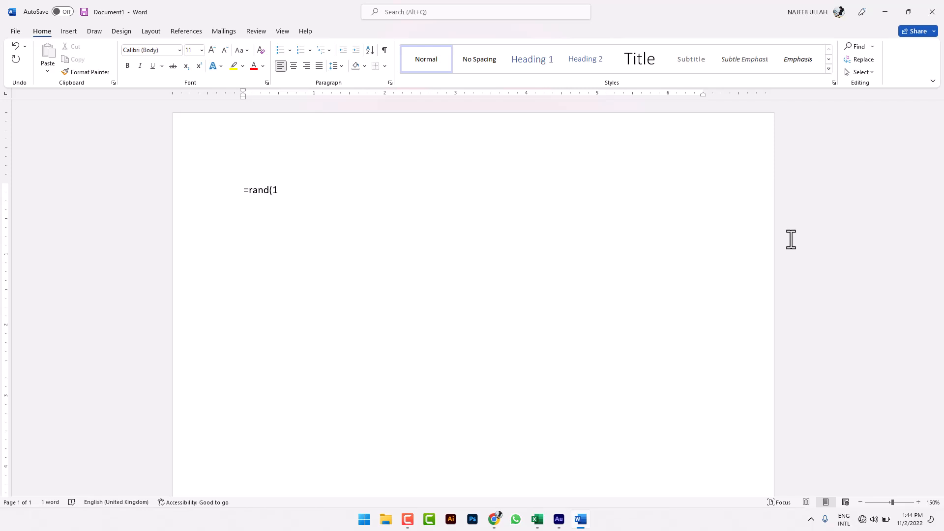
pyautogui.write(')')
pyautogui.press('Return')
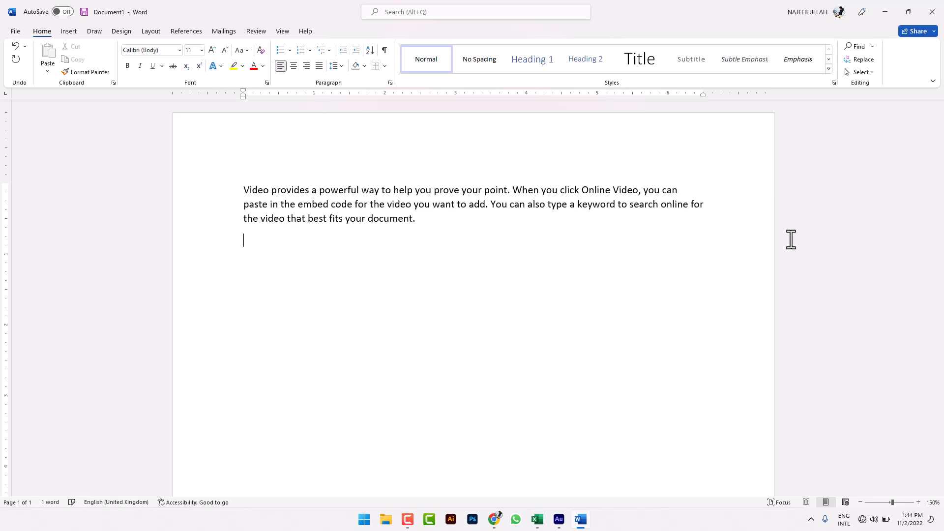
# - Copy the generated paragraph, switch back to Excel and paste it into cell B12
pyautogui.hotkey('ctrl', 'a')
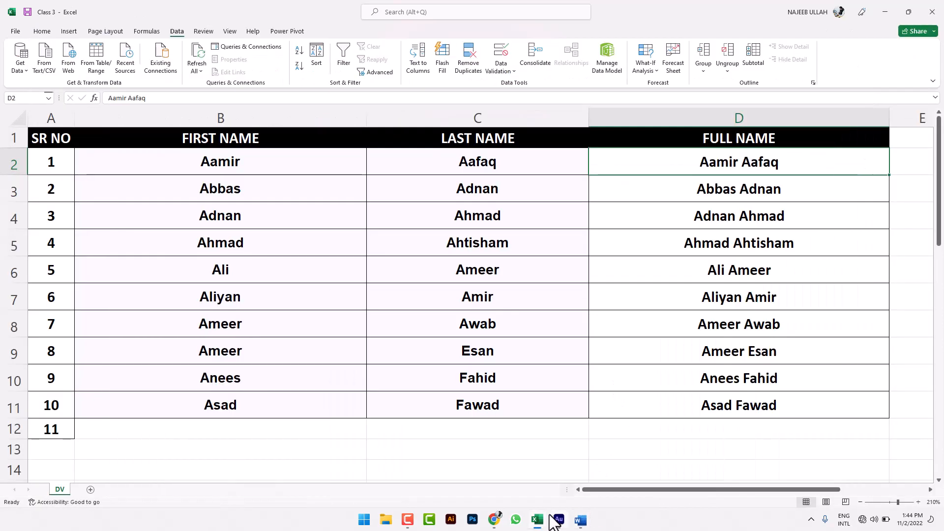
pyautogui.click(538, 520)
pyautogui.click(358, 436)
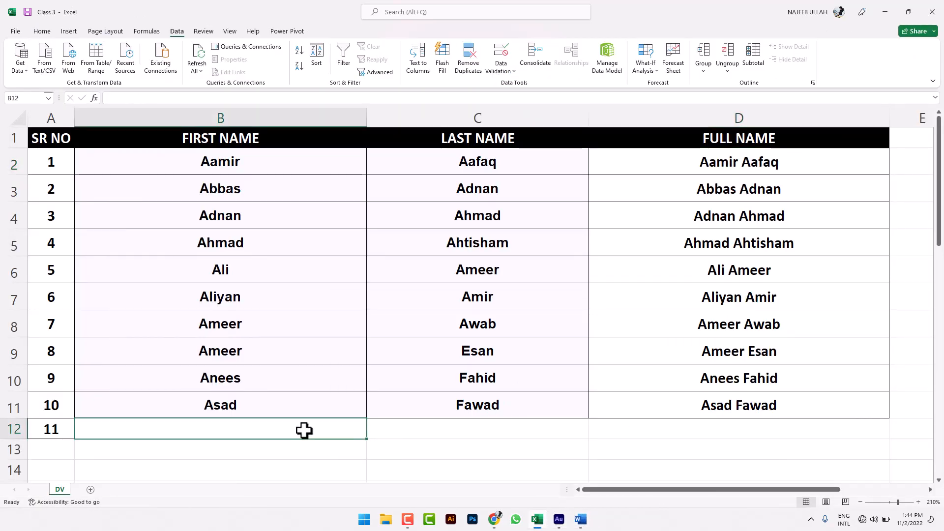
pyautogui.scroll(-3, 314, 427)
pyautogui.scroll(2, 270, 278)
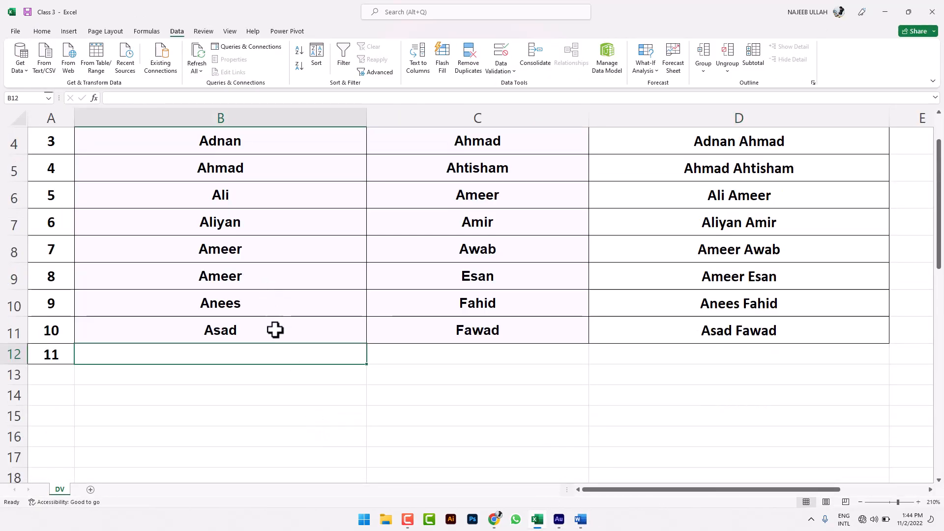
pyautogui.doubleClick(282, 355)
pyautogui.hotkey('ctrl', 'v')
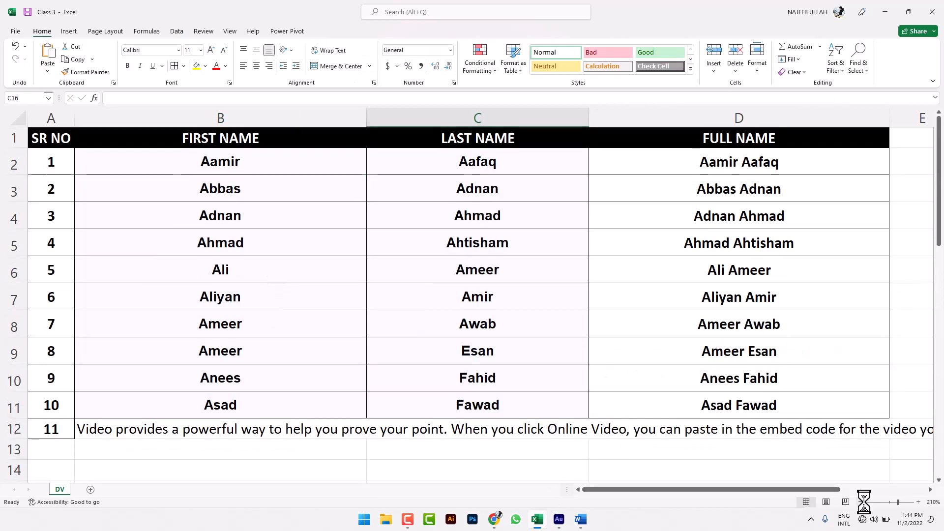
# - Check the cells across row 12 to find out which one actually holds the pasted paragraph
pyautogui.click(863, 502)
pyautogui.click(863, 503)
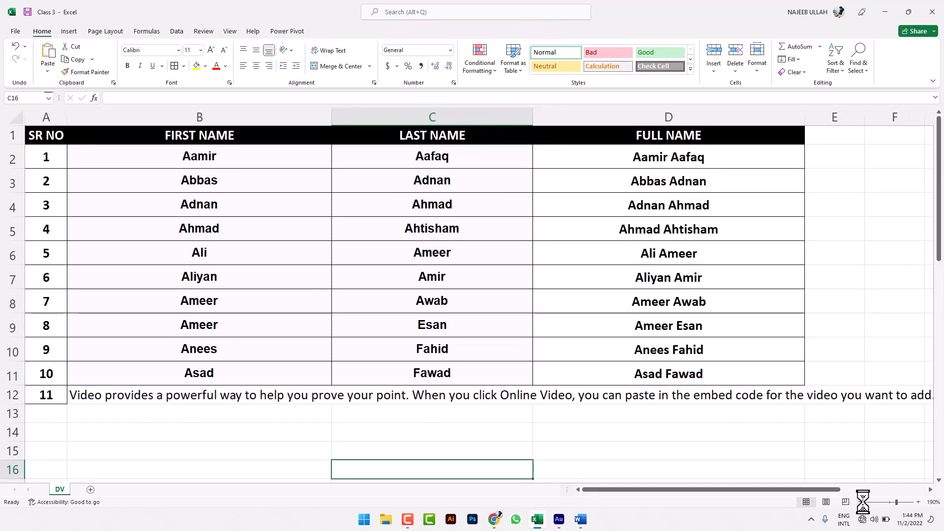
pyautogui.click(863, 502)
pyautogui.click(863, 502)
pyautogui.click(863, 502)
pyautogui.click(862, 502)
pyautogui.click(863, 502)
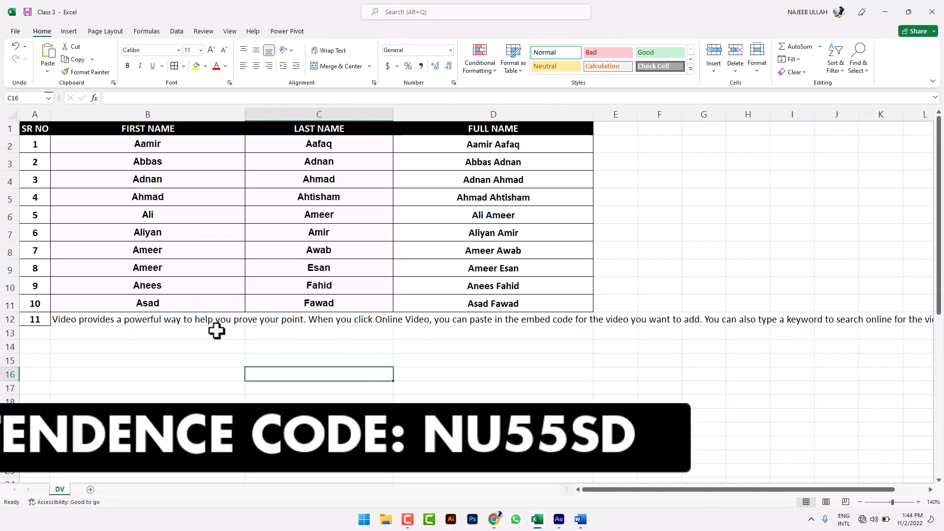
pyautogui.doubleClick(268, 320)
pyautogui.click(420, 323)
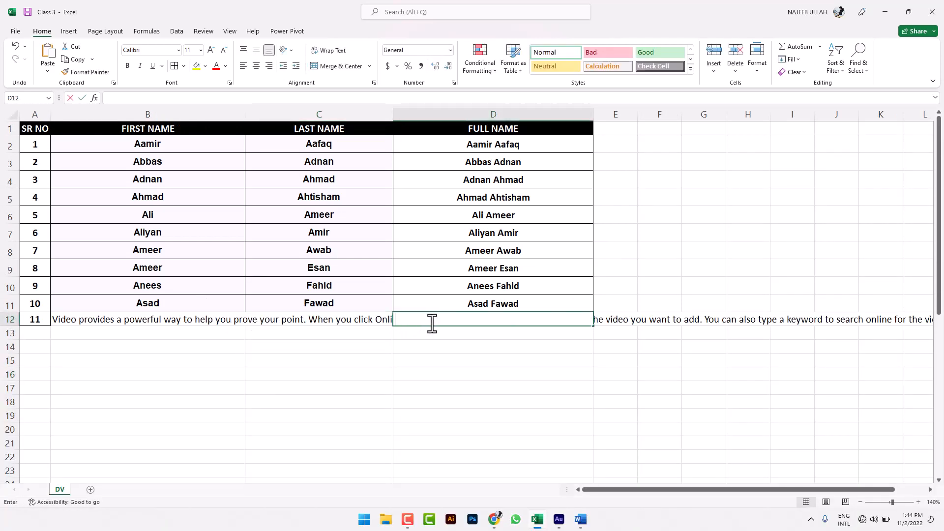
pyautogui.click(616, 320)
pyautogui.doubleClick(669, 319)
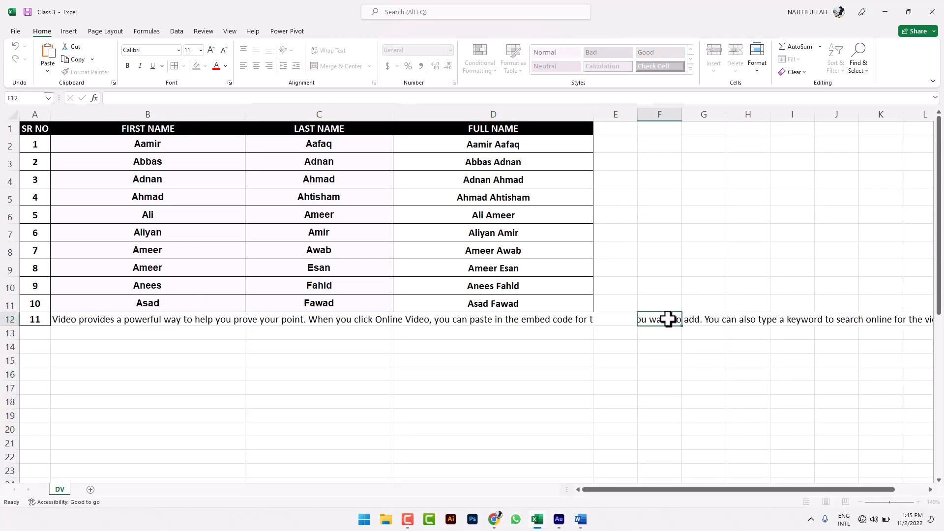
pyautogui.click(188, 320)
pyautogui.doubleClick(188, 320)
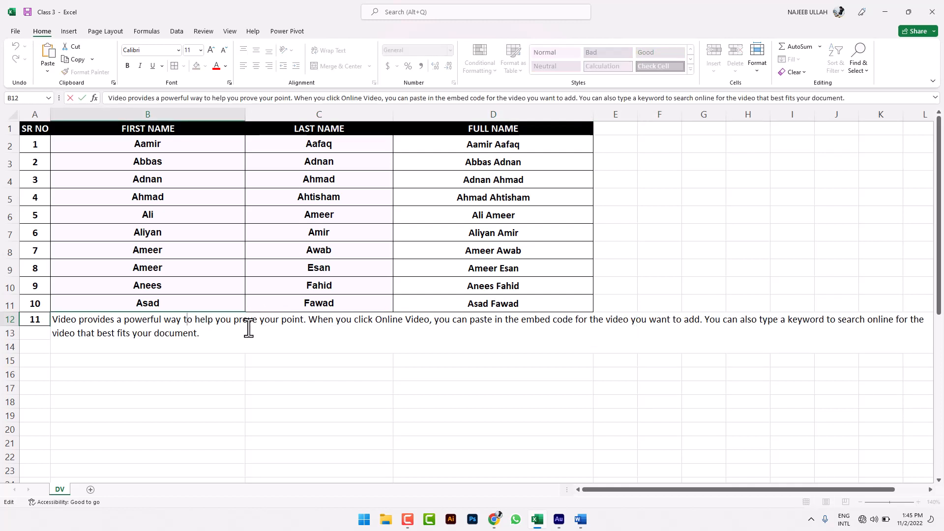
# - Turn off text wrapping for the paragraph in cell B12
pyautogui.click(238, 364)
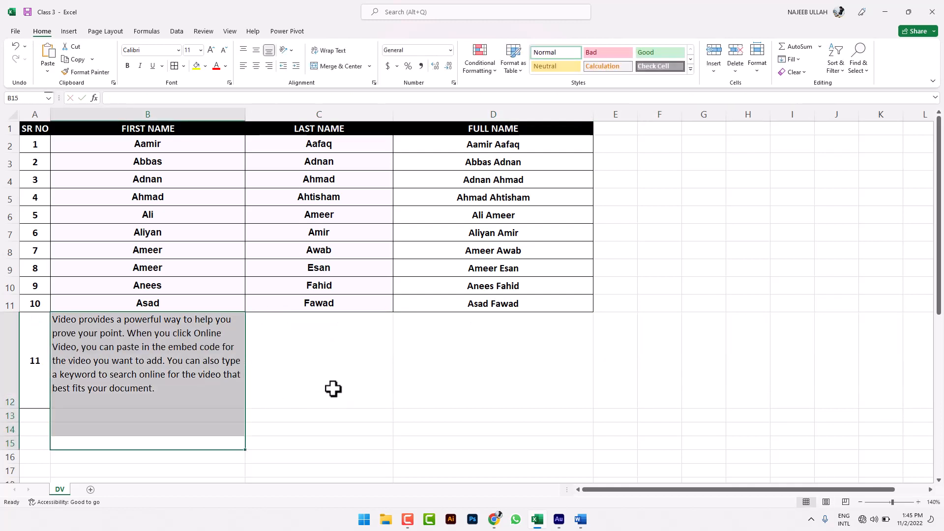
pyautogui.click(324, 51)
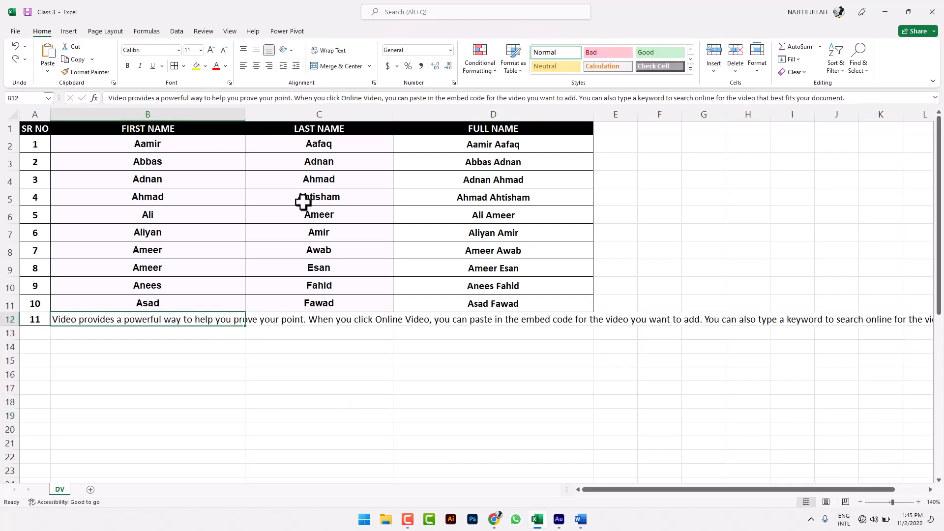
pyautogui.click(272, 360)
# - Split the paragraph in B12 into separate cells with Text to Columns, using the Fixed width data type
pyautogui.click(228, 324)
pyautogui.click(176, 32)
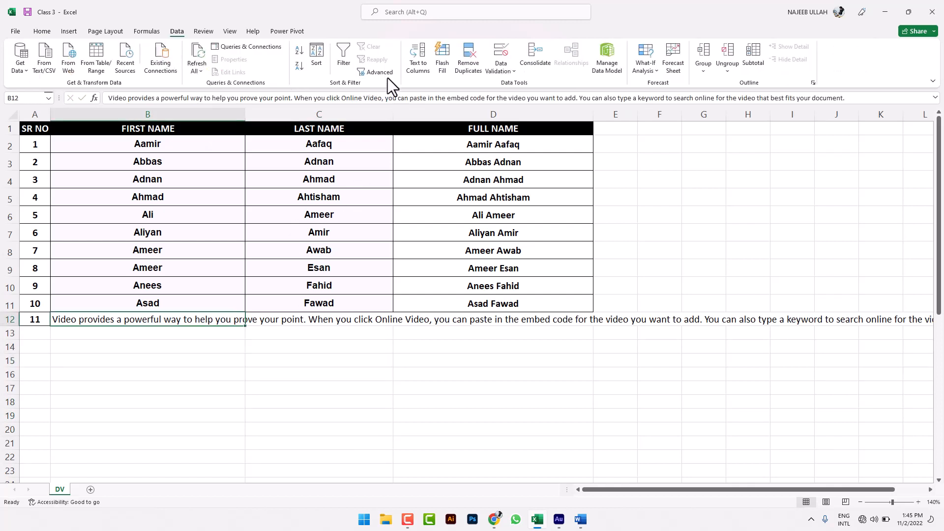
pyautogui.click(412, 59)
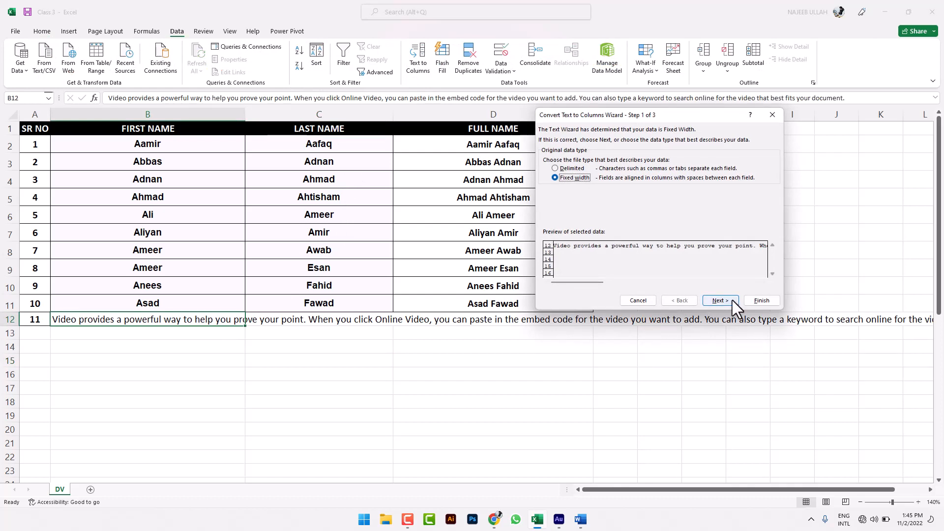
pyautogui.click(757, 302)
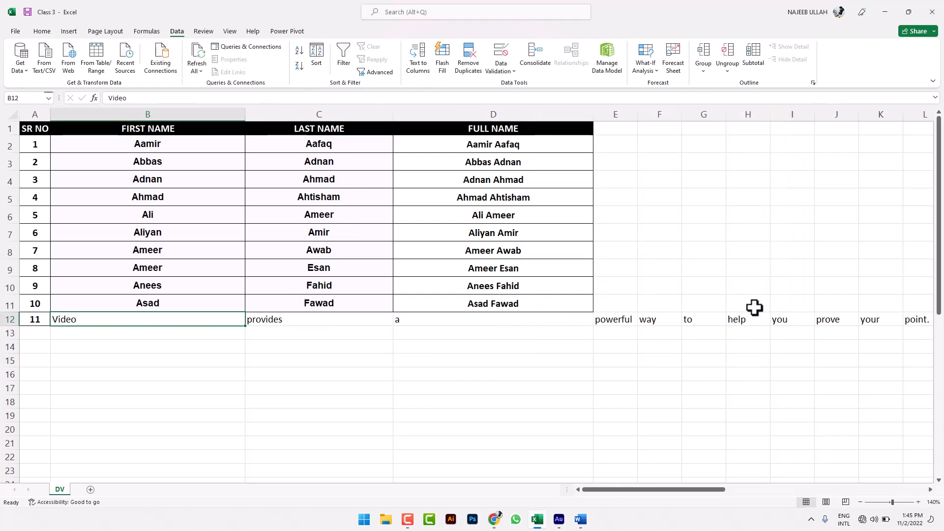
# - Examine how the words of the paragraph are distributed over the columns of row 12
pyautogui.click(444, 416)
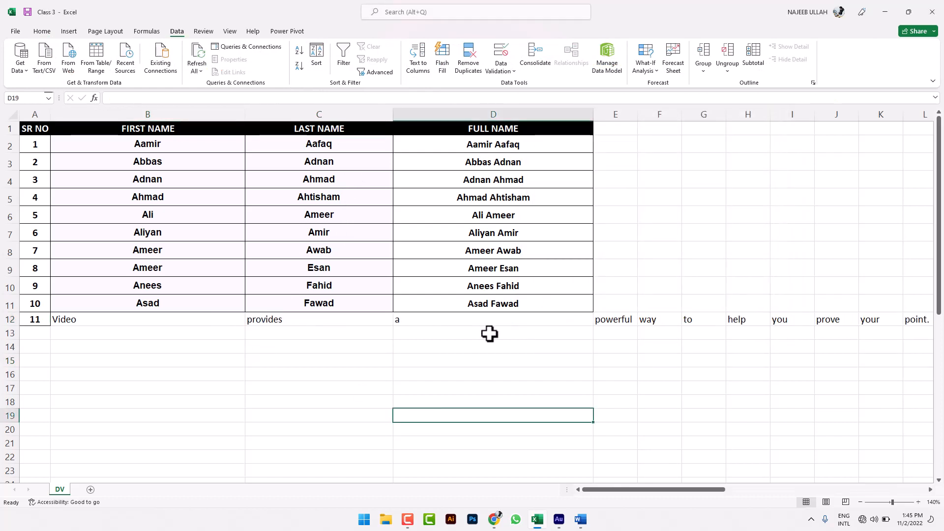
pyautogui.moveTo(615, 490); pyautogui.dragTo(687, 492)
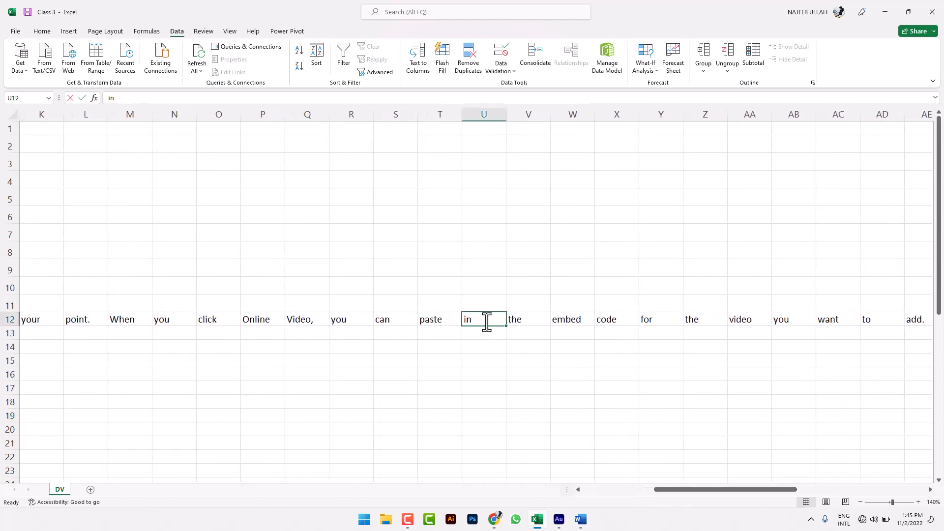
pyautogui.doubleClick(470, 321)
pyautogui.click(447, 322)
pyautogui.click(394, 322)
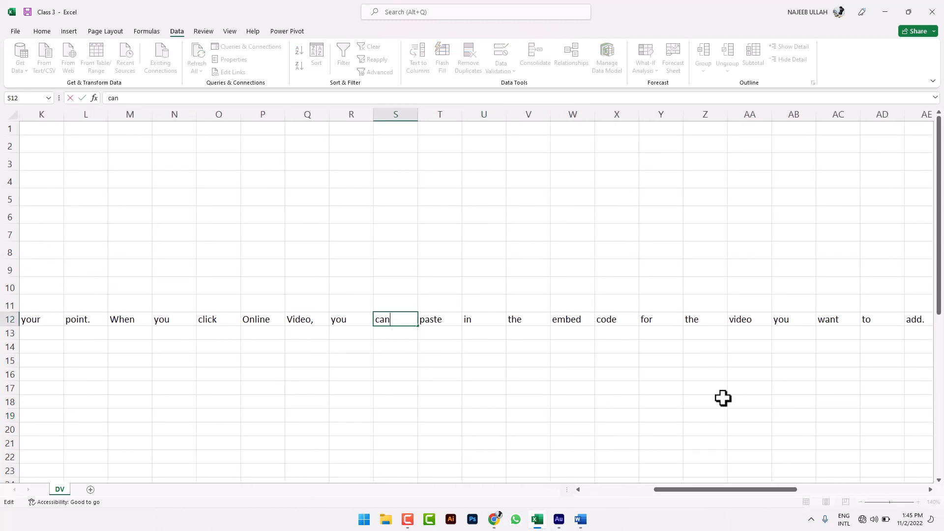
pyautogui.click(765, 413)
pyautogui.moveTo(748, 491); pyautogui.dragTo(538, 492)
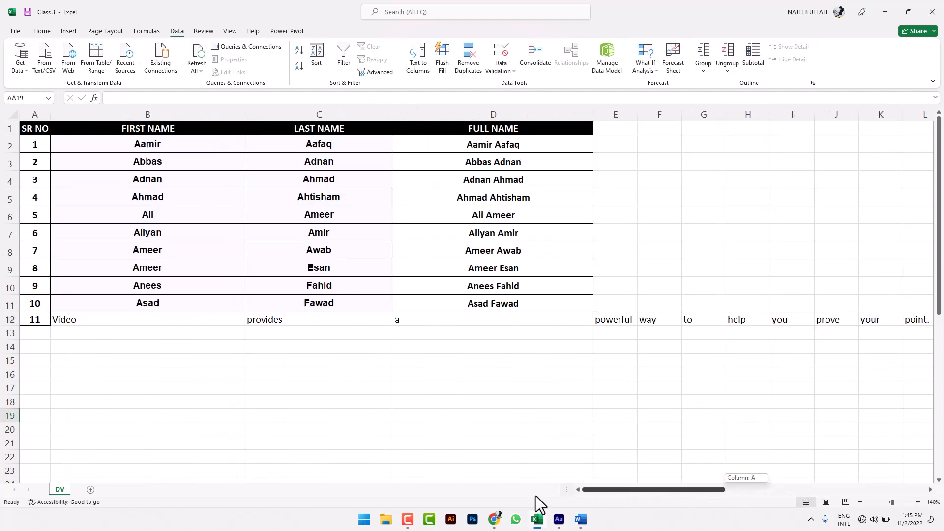
# - Leave the worksheet and minimize the workbook window to show the desktop
pyautogui.click(310, 358)
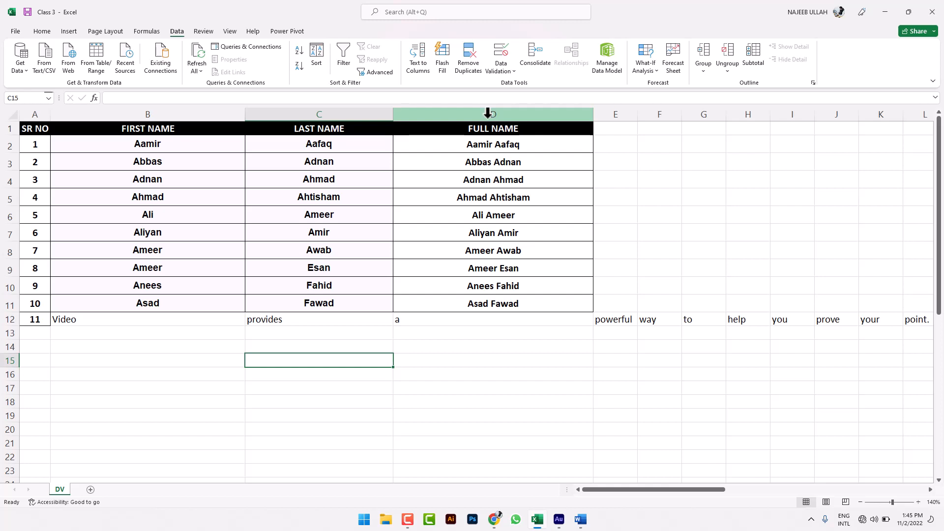
pyautogui.click(887, 6)
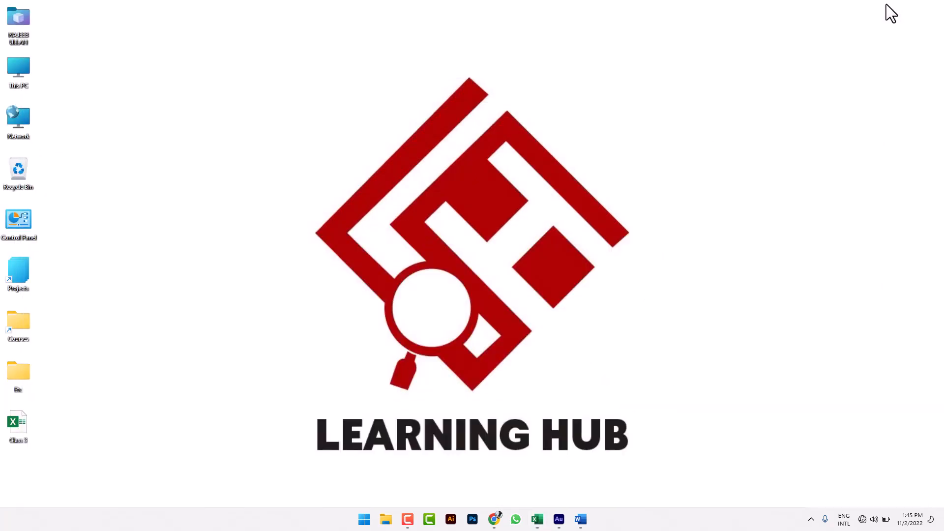